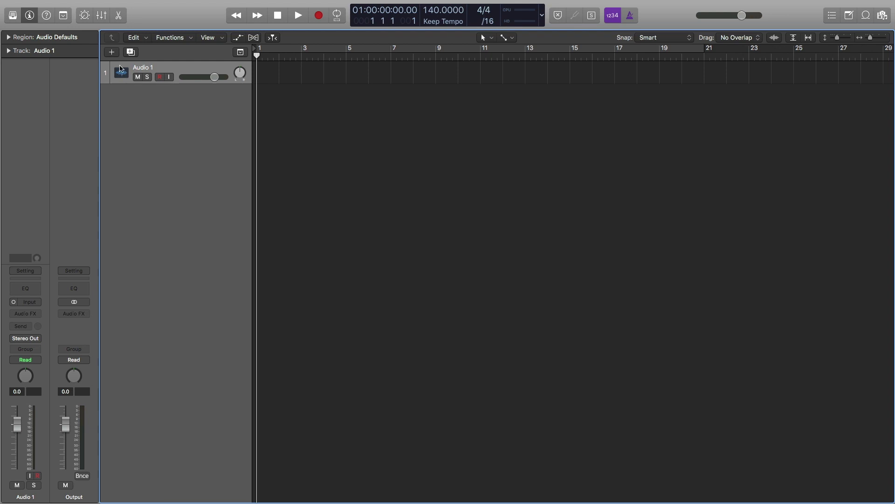
Step: Create a new software instrument track with the stereo ES2 synthesizer
click(112, 52)
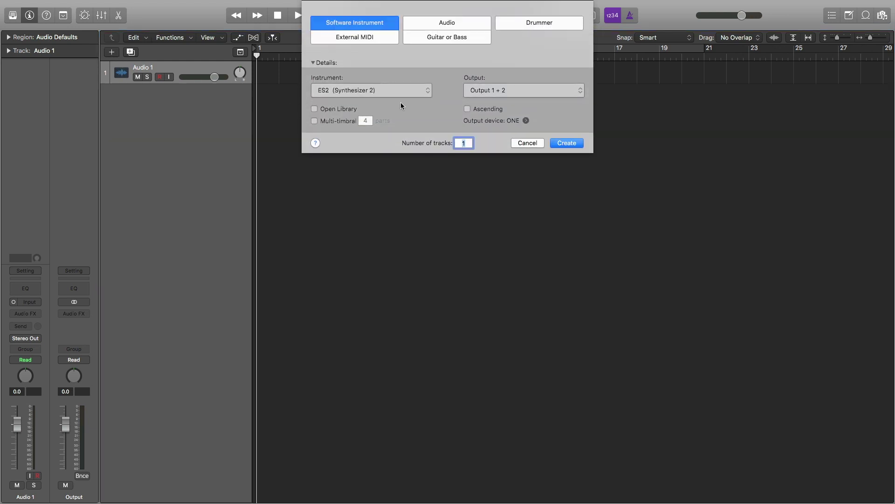
click(385, 91)
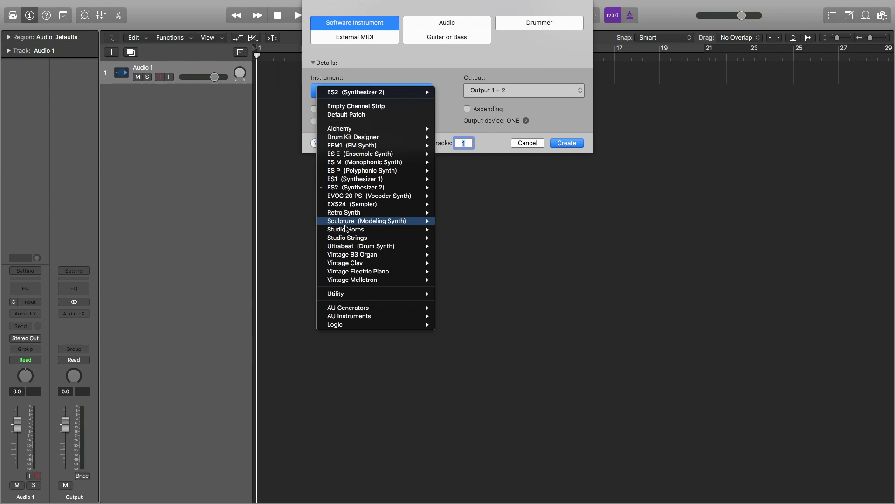
mouse_move(418, 189)
click(457, 188)
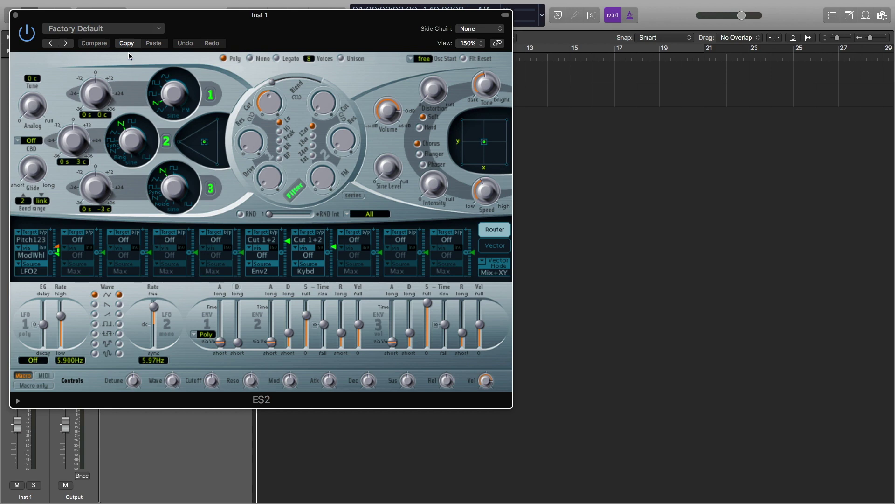
Step: Load the 12 Tutorial Settings > Analog Saw Init preset into ES2
click(114, 30)
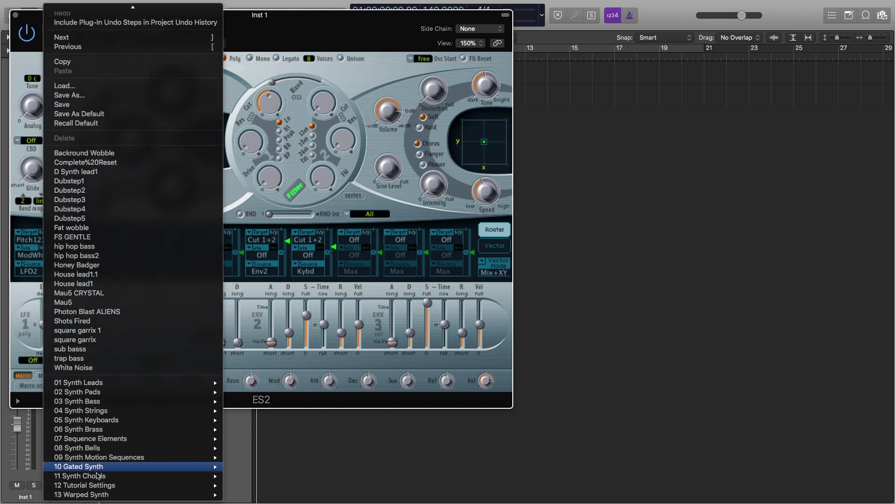
mouse_move(205, 485)
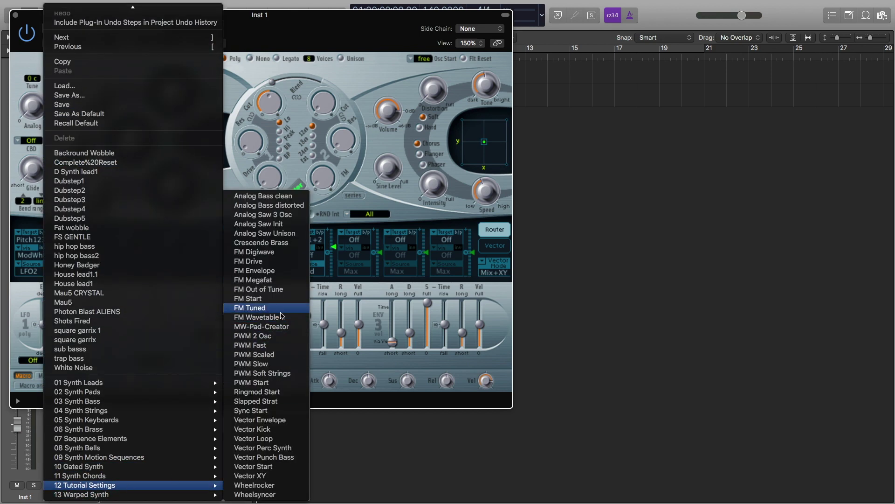
click(283, 229)
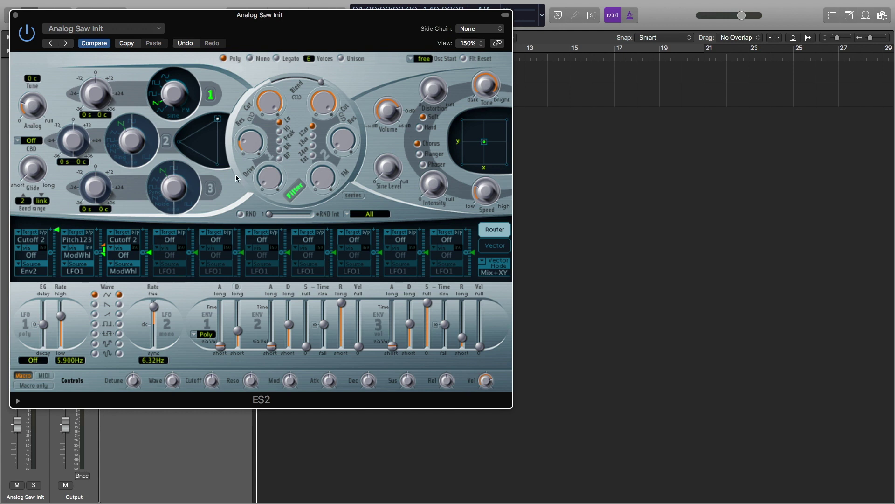
Step: Turn off oscillator 1, set oscillator 3 to Noise with the mix on it, and open Musical Typing
click(211, 190)
click(211, 189)
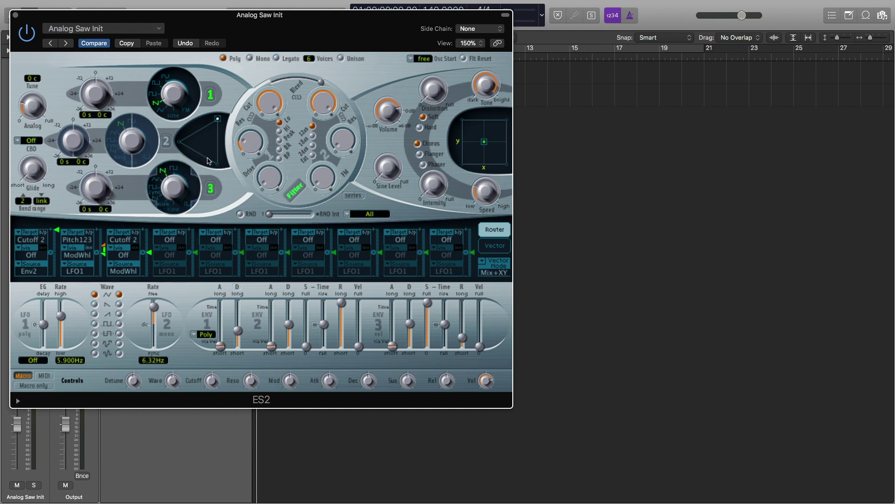
click(210, 97)
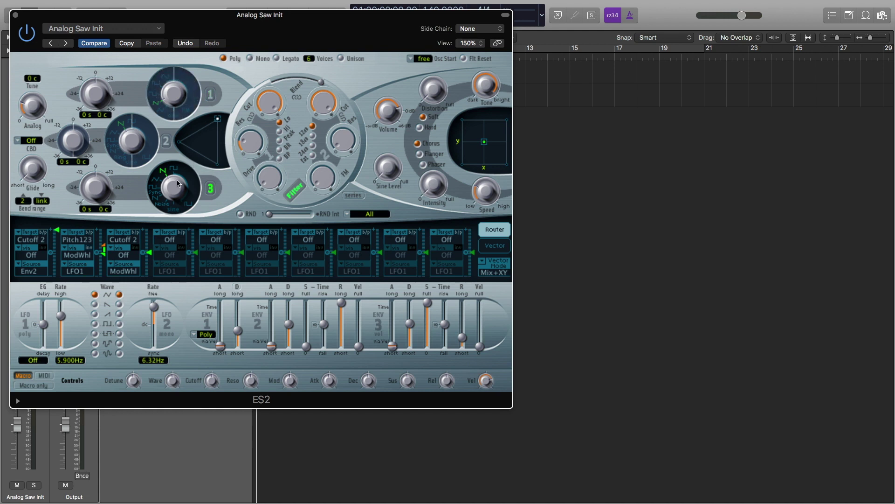
drag(177, 183, 176, 232)
drag(217, 118, 233, 179)
key(super+k)
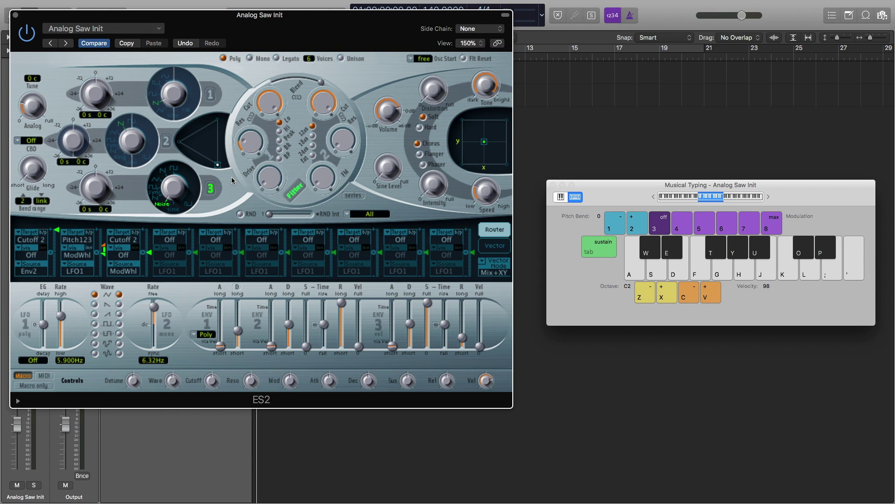
Step: Drop ENV3 sustain to 0 and shorten ENV3 decay, auditioning with F notes
key(g)
drag(426, 304, 437, 370)
key(f)
key(f)
drag(409, 324, 410, 337)
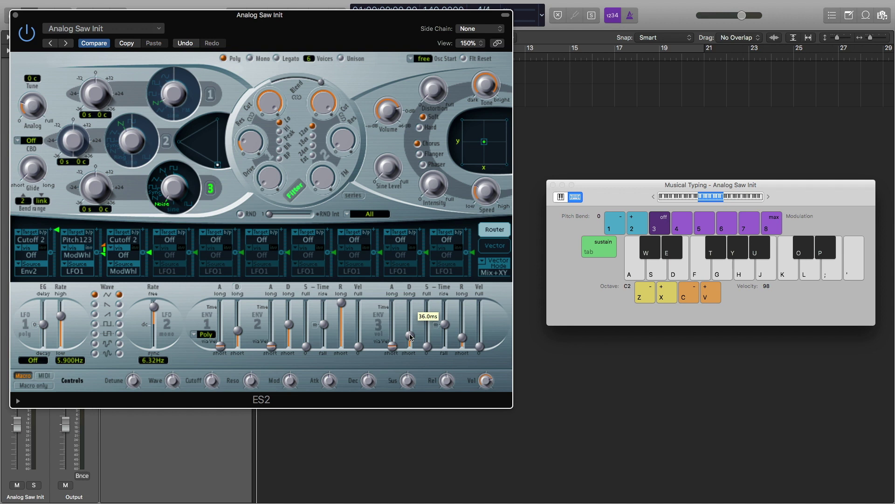
key(f)
key(f)
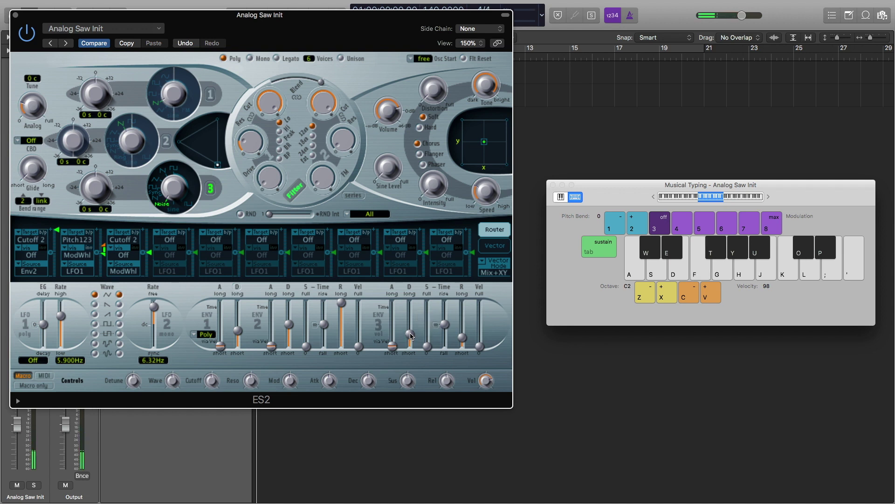
key(f)
key(f)
Step: Close ES2 and insert a Channel EQ on the track, moving Musical Typing aside
click(15, 16)
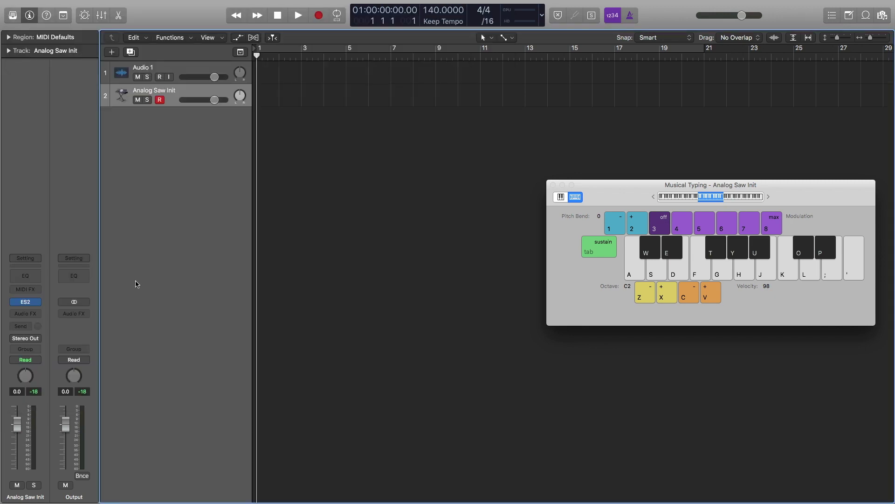
click(27, 275)
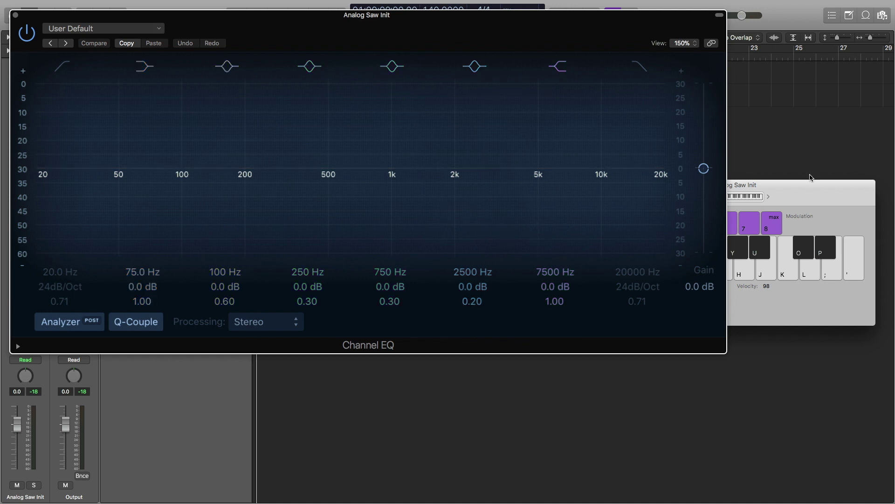
drag(816, 189, 818, 360)
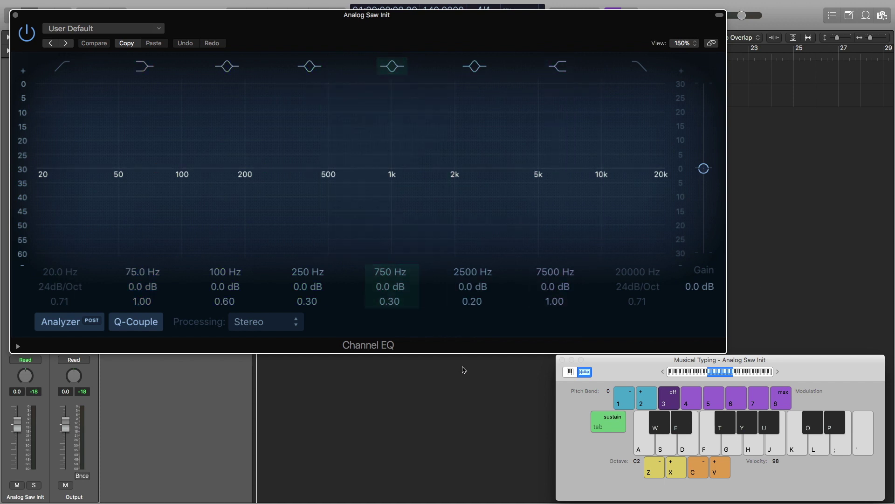
key(f)
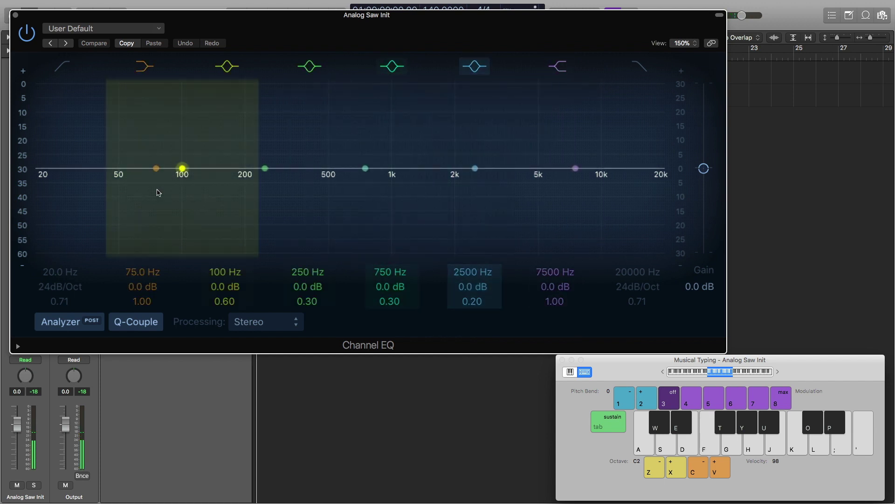
Step: Enable a 6000 Hz low cut and boost the high shelf +4.5 dB at 6000 Hz
click(61, 70)
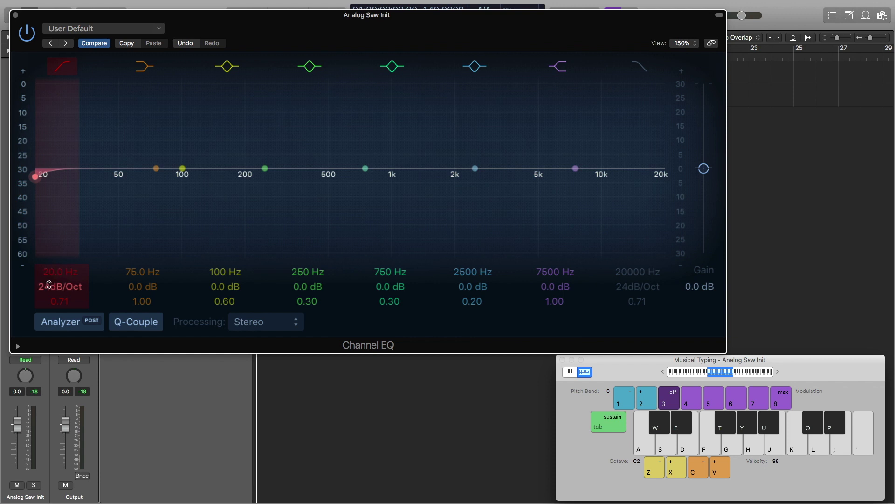
drag(51, 273, 51, 196)
key(f)
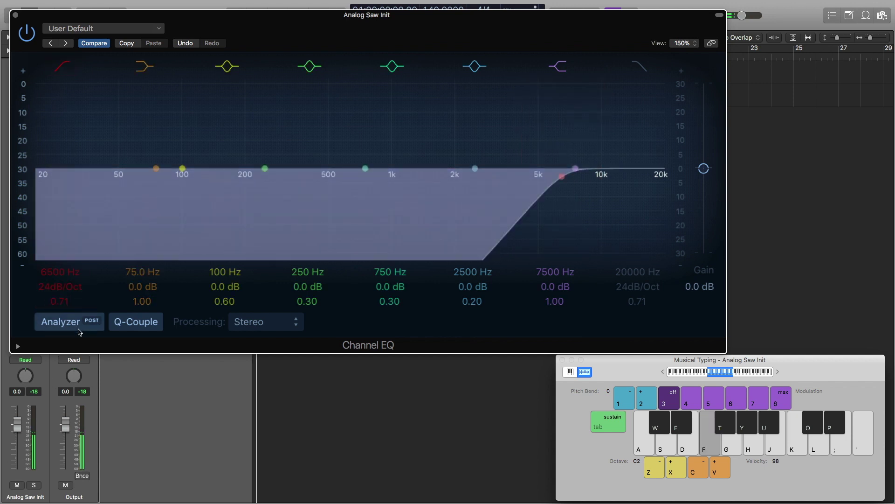
drag(65, 271, 66, 283)
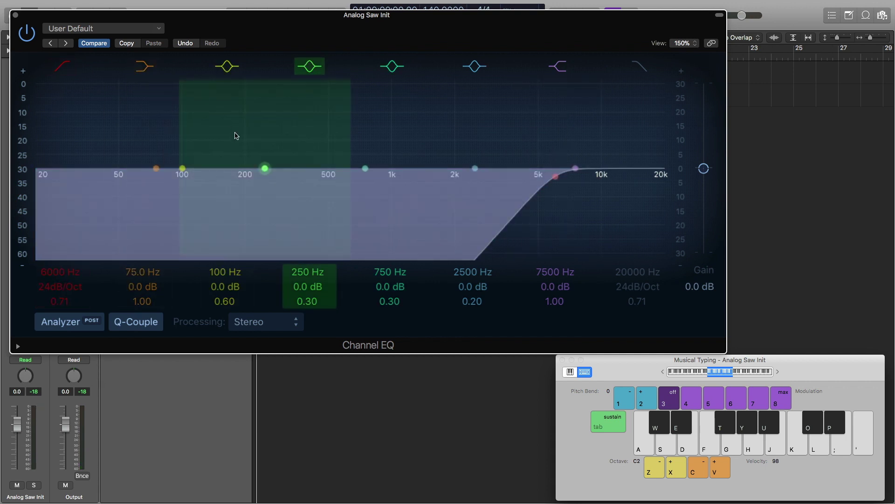
key(f)
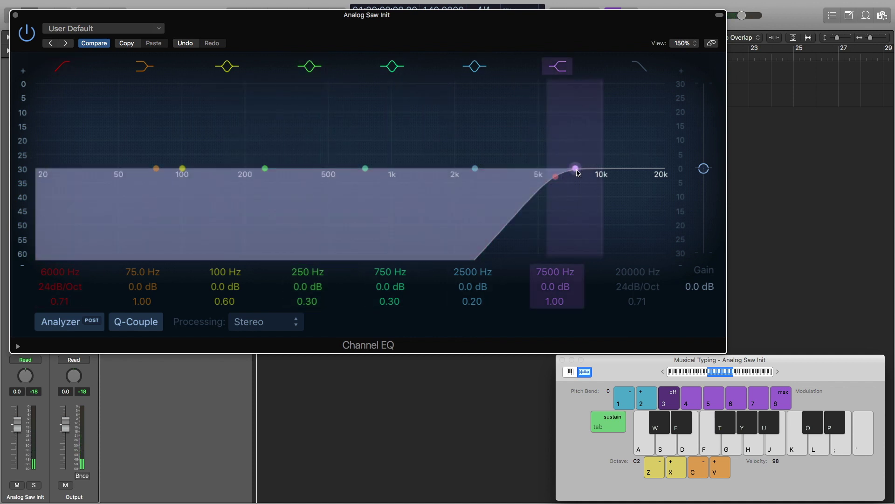
drag(581, 173, 561, 155)
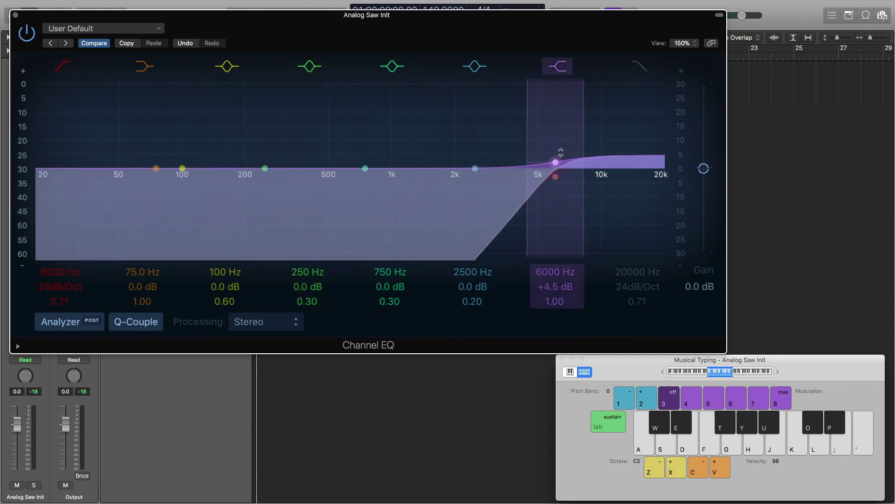
key(f)
key(f)
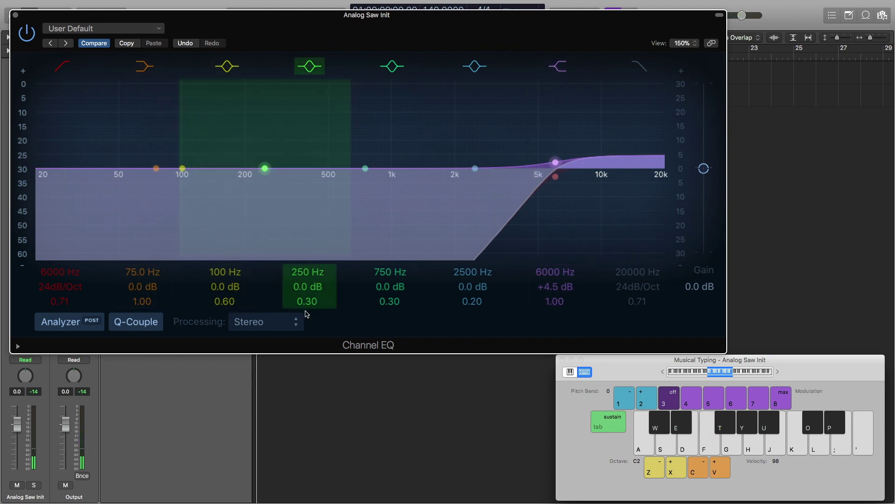
Step: Insert a stereo Distortion after the EQ with output -4.0 dB and tone 3300 Hz
click(14, 16)
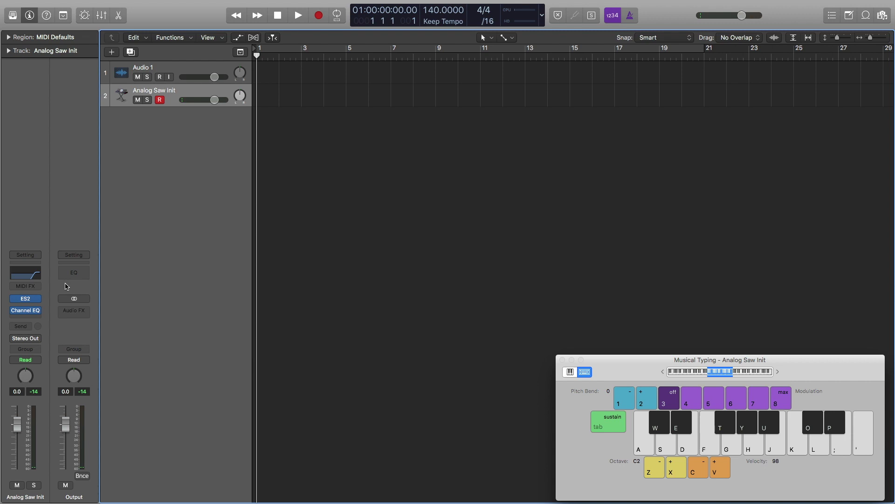
click(34, 318)
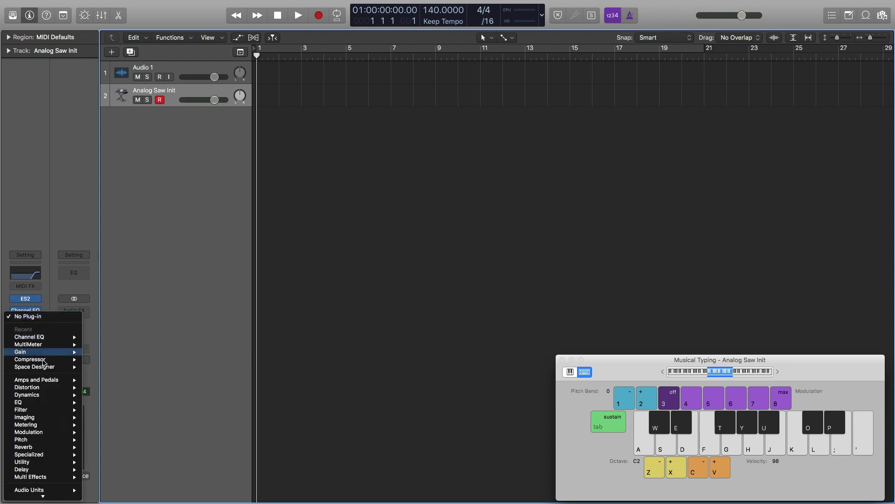
mouse_move(49, 388)
mouse_move(120, 403)
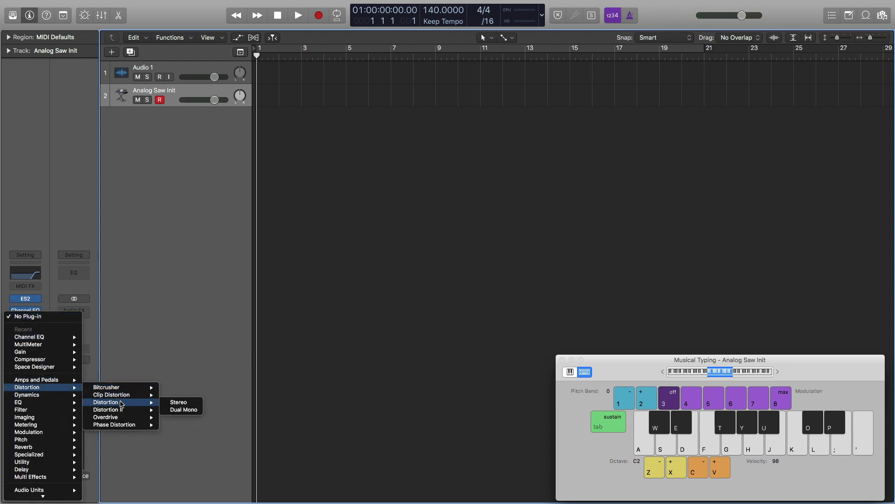
click(176, 402)
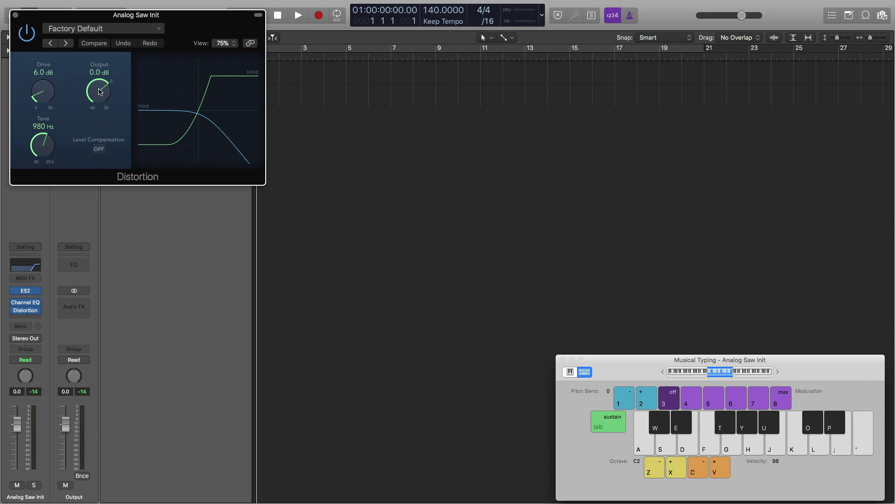
drag(99, 93, 101, 98)
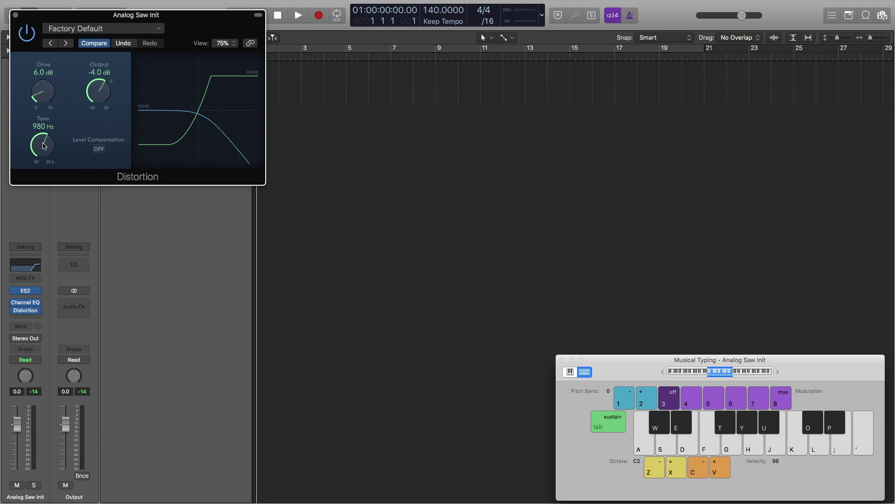
drag(45, 145, 45, 123)
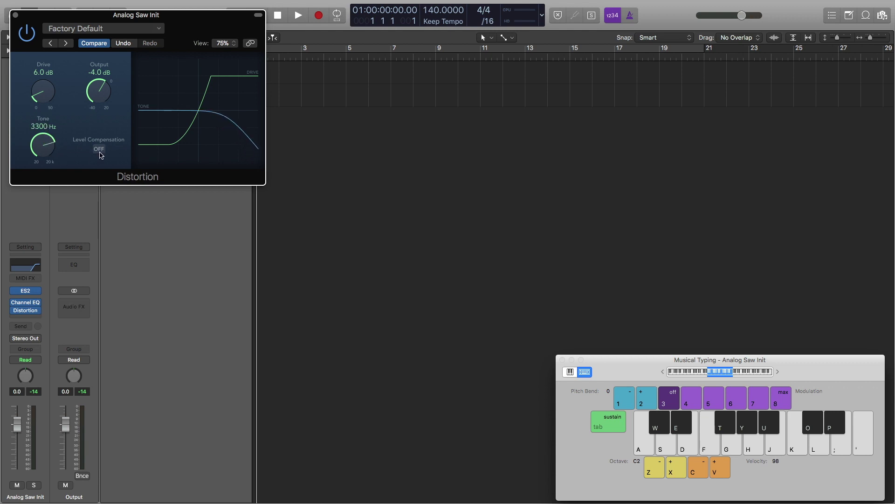
key(f)
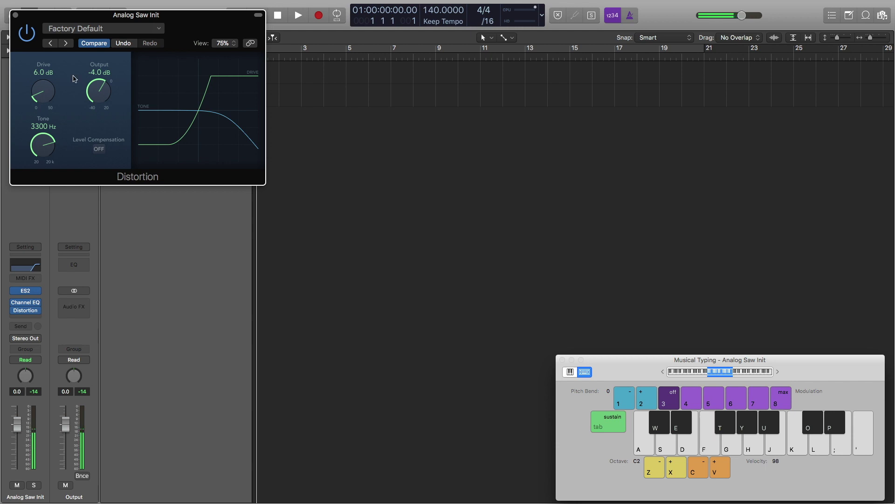
click(15, 15)
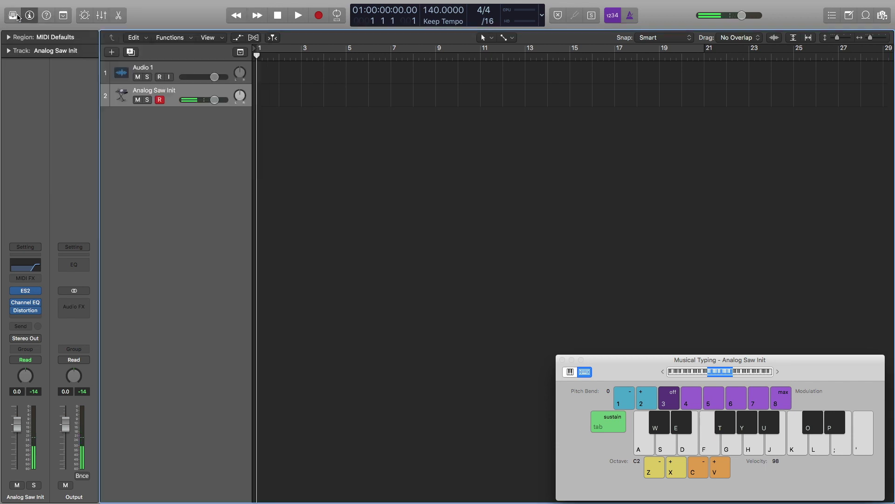
Step: Insert a second stereo Channel EQ after the Distortion
click(28, 318)
mouse_move(42, 352)
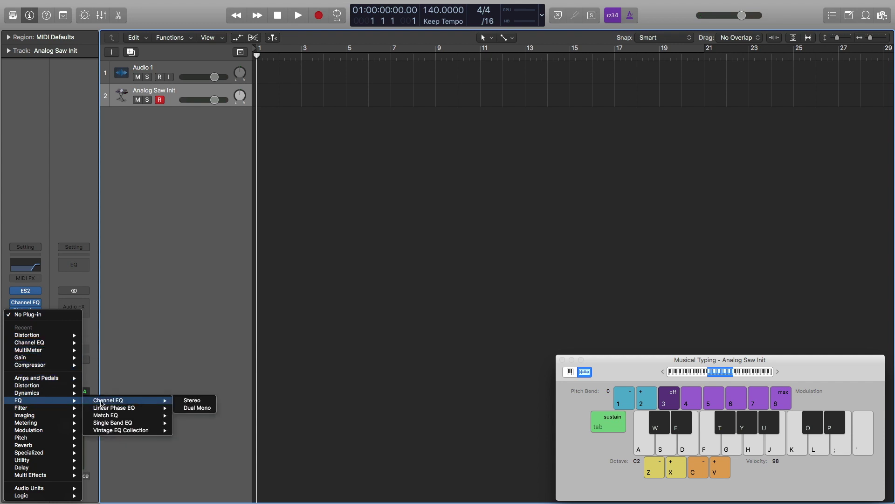
click(195, 400)
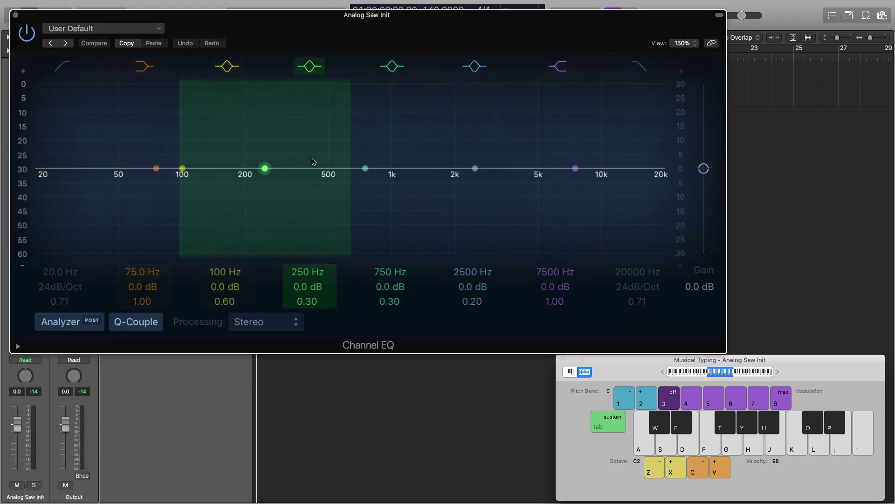
key(f)
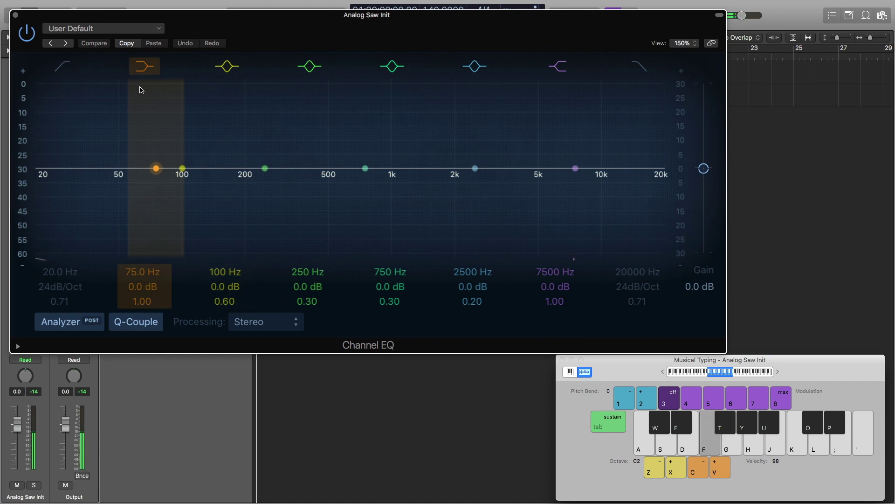
Step: Set a 1000 Hz low cut and a +6 dB high shelf at 1660 Hz
click(55, 69)
drag(39, 171, 388, 176)
drag(52, 274, 51, 268)
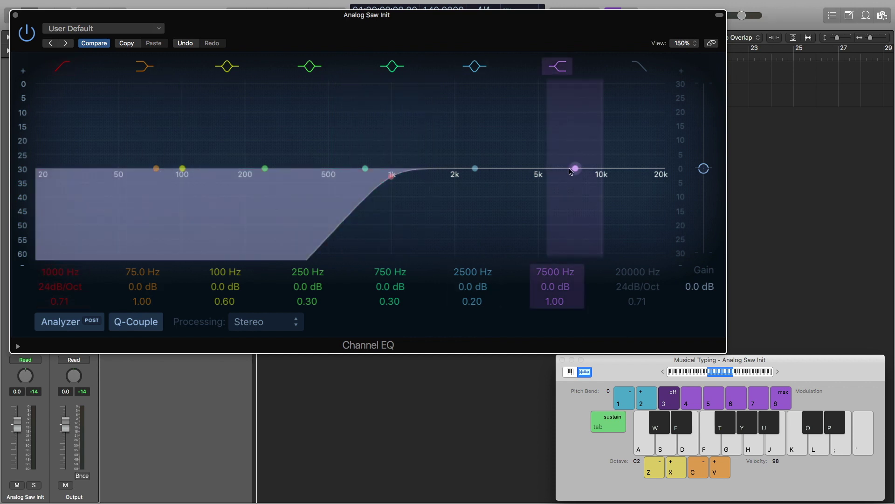
drag(569, 172, 421, 146)
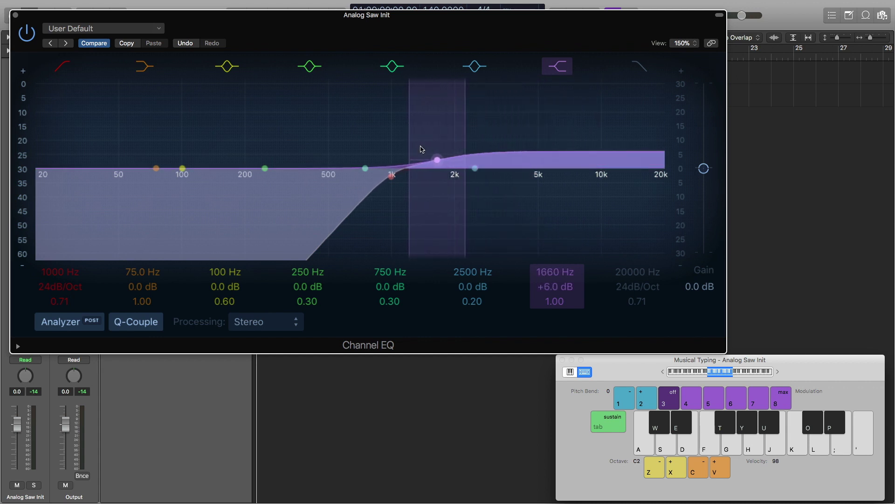
key(f)
key(f)
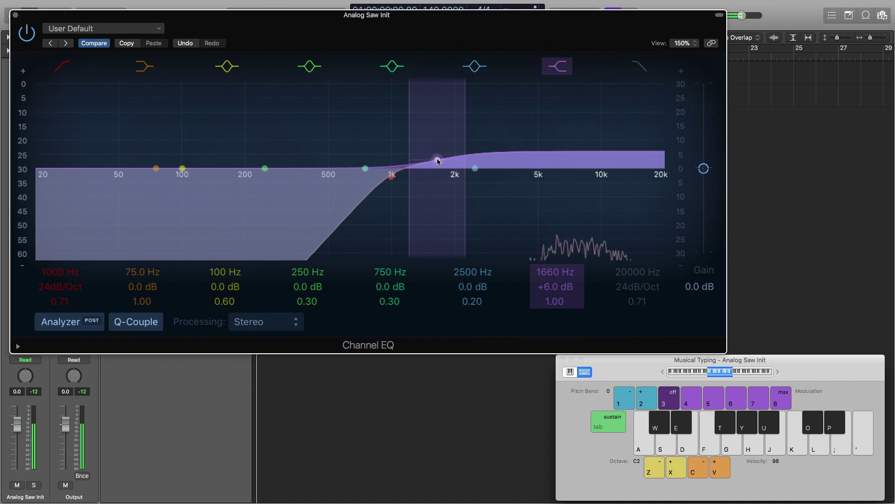
key(f)
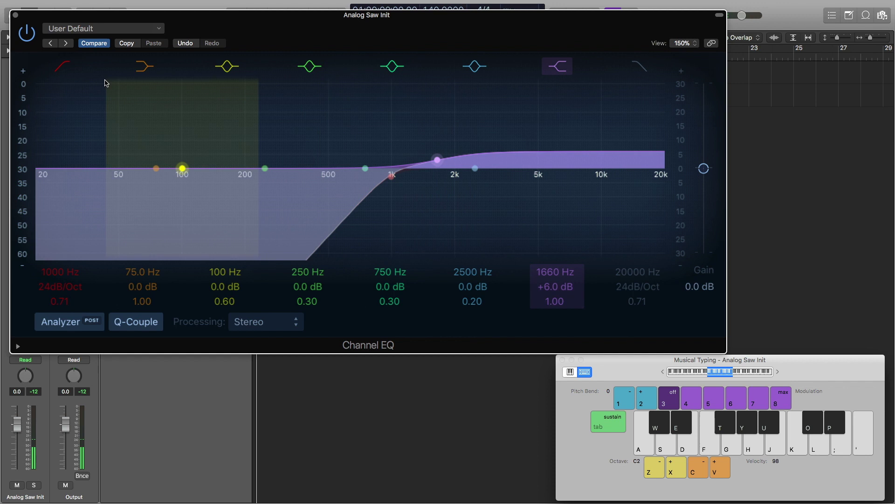
click(26, 32)
click(15, 15)
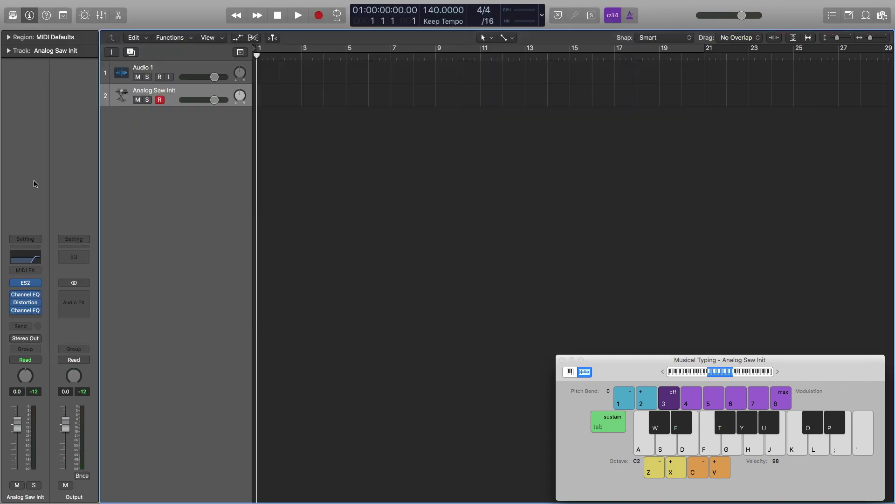
Step: Add a stereo Compressor with 0.0 ms attack and a shortened release
click(41, 317)
mouse_move(47, 360)
mouse_move(47, 337)
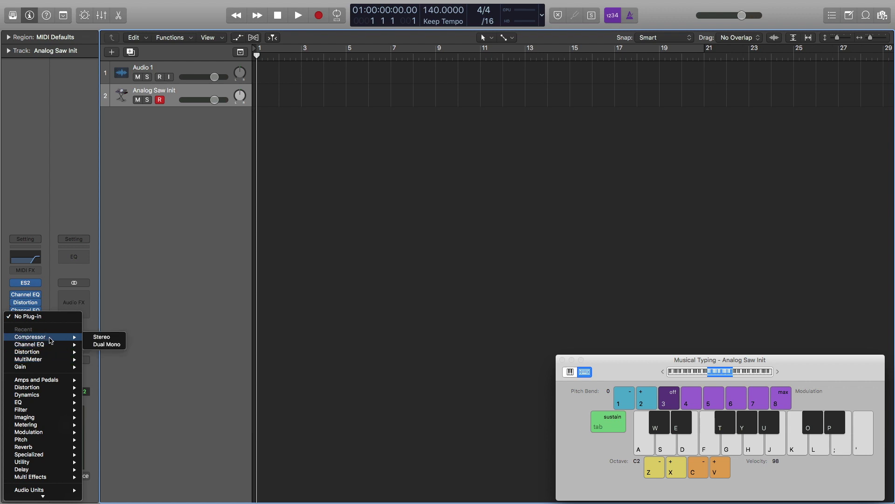
click(102, 338)
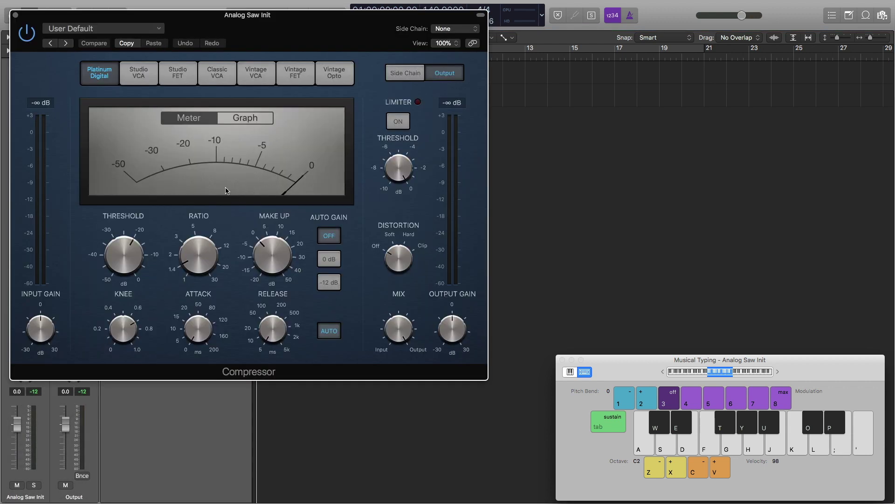
drag(198, 332, 198, 353)
drag(287, 336, 255, 308)
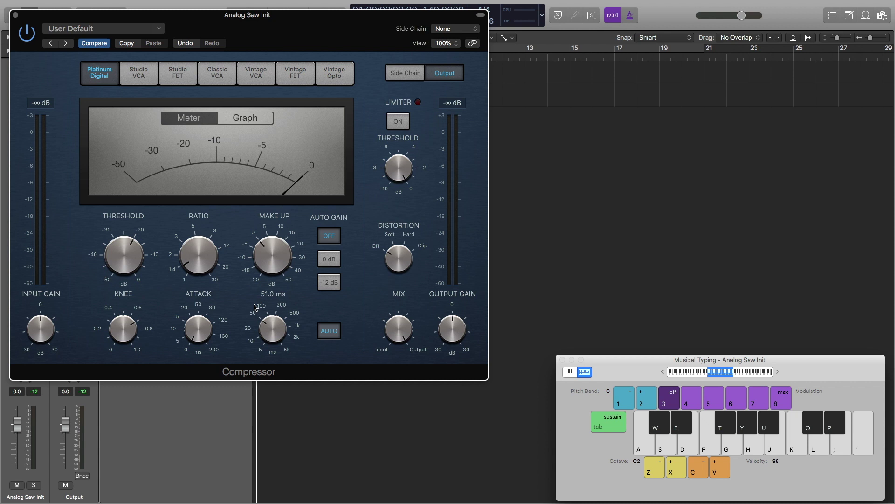
Step: Set the compressor ratio to 3.3:1 and threshold to -32 dB
drag(179, 257, 176, 223)
click(136, 245)
key(f)
mouse_move(136, 245)
mouse_down()
mouse_move(137, 279)
mouse_move(124, 258)
mouse_up()
key(f)
key(f)
key(f)
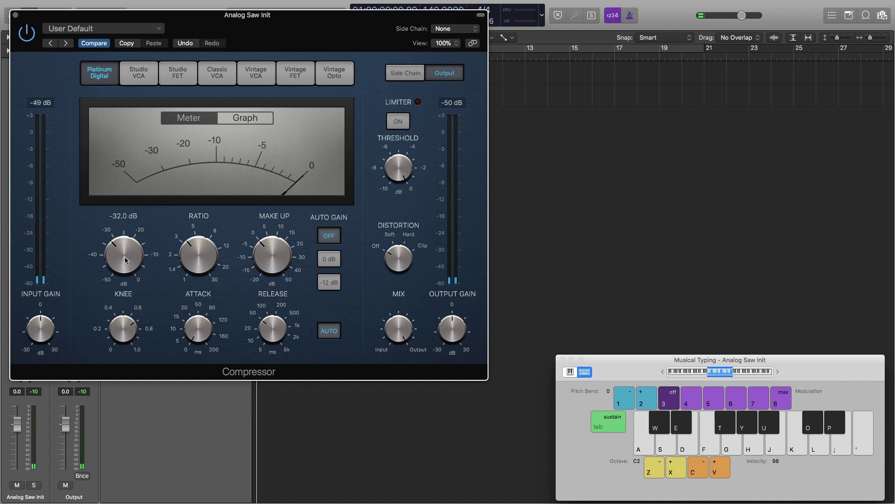
Step: Append a stereo Adaptive Limiter after the Compressor with gain raised to 7 dB
key(f)
key(f)
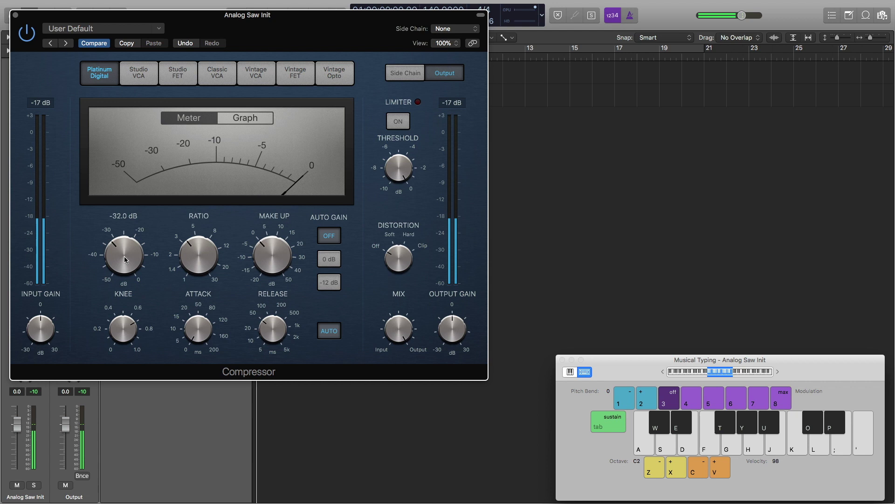
click(15, 15)
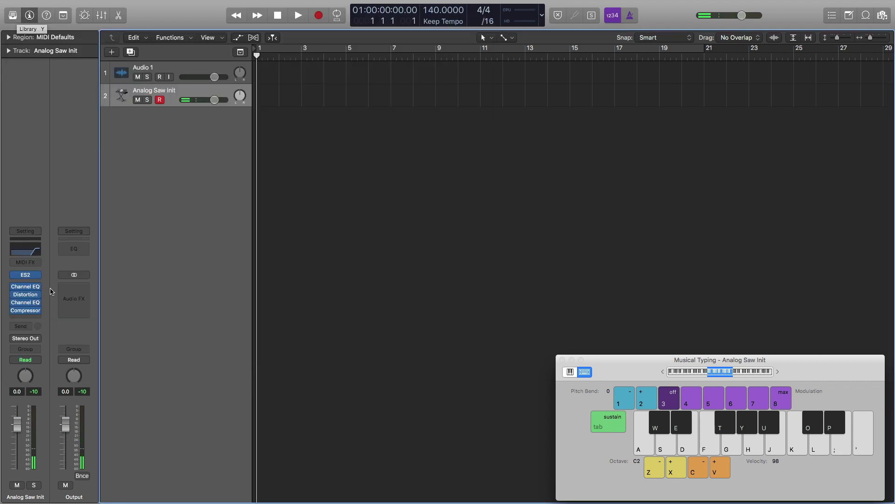
click(33, 320)
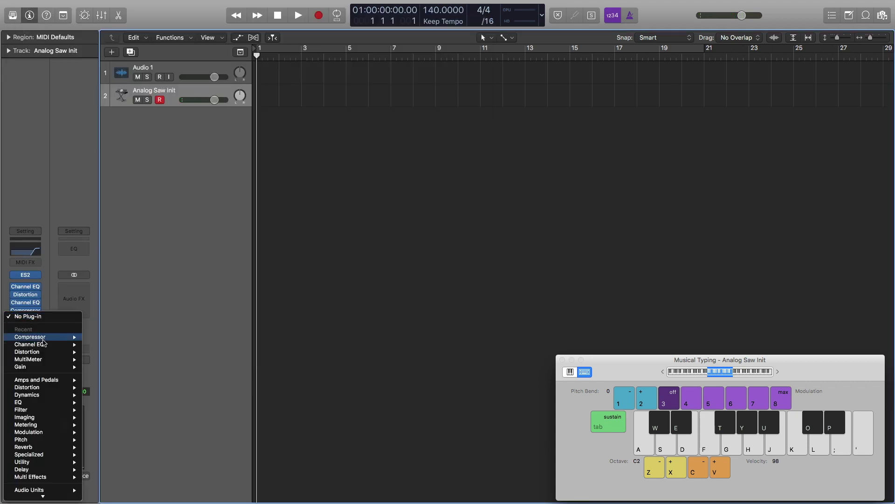
mouse_move(46, 397)
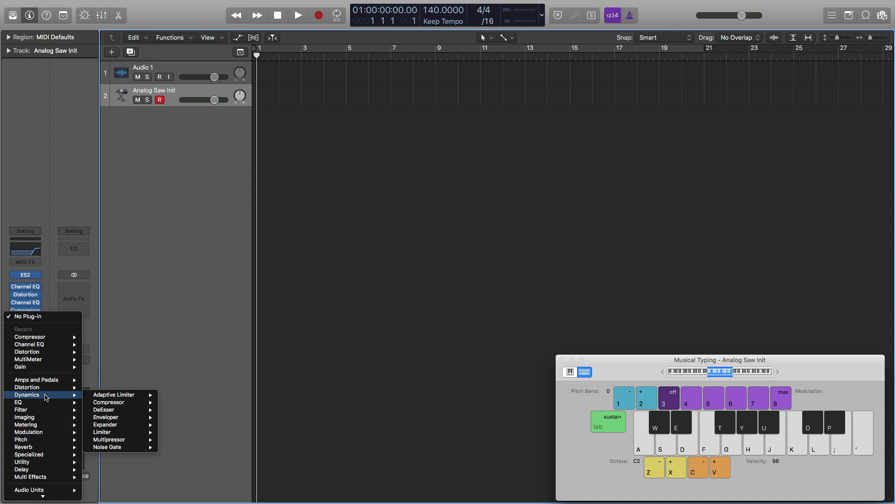
mouse_move(111, 397)
click(163, 395)
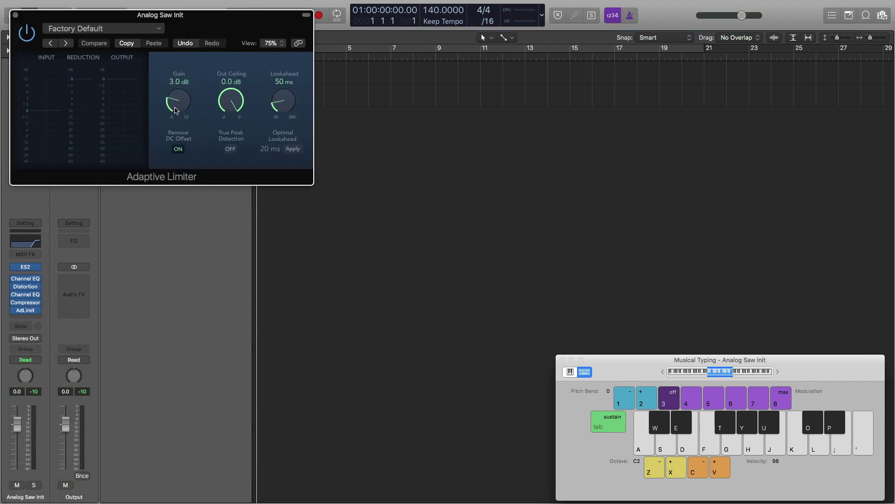
drag(176, 110, 167, 66)
key(f)
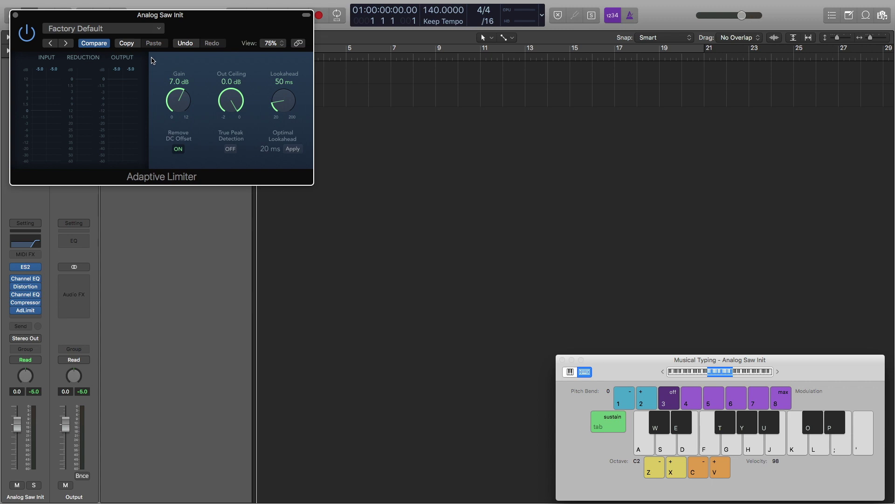
click(15, 15)
Step: Rename the Analog Saw Init track to 'Closed Hi Hat'
double_click(163, 90)
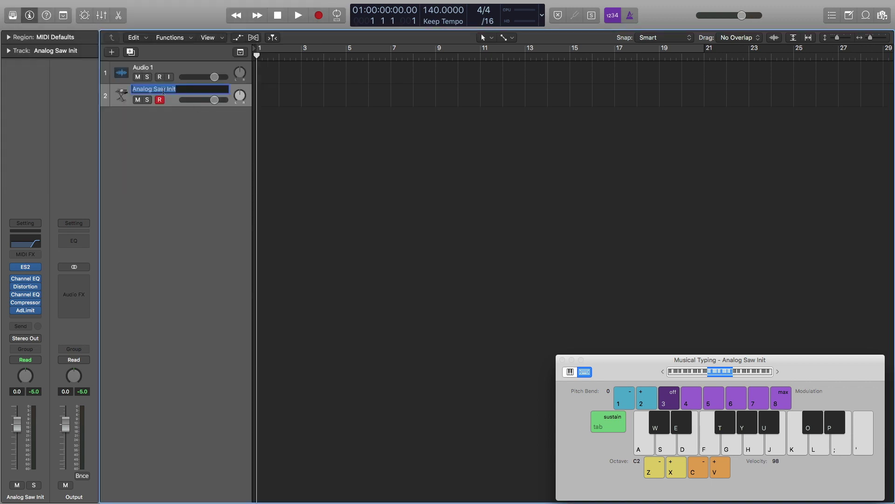
text(Closed Hi Hat)
key(Return)
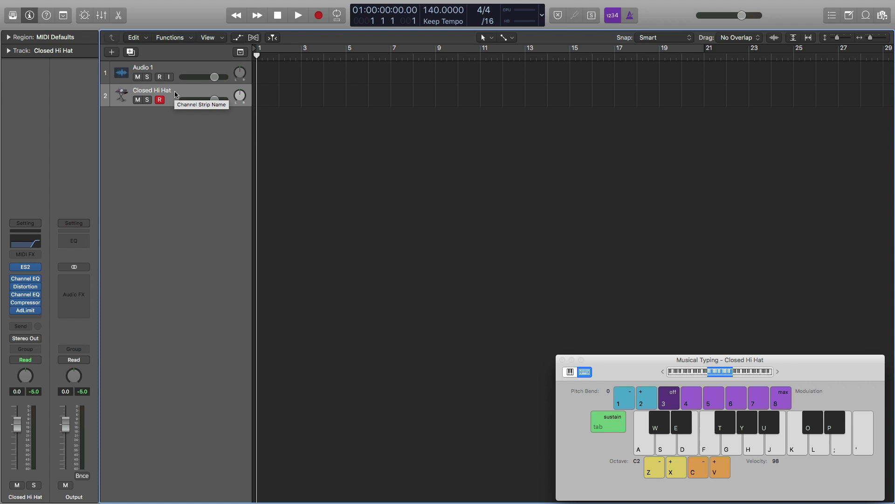
Step: Duplicate the track and name the copy 'Medium Hi Hat'
key(super+d)
key(shift+n)
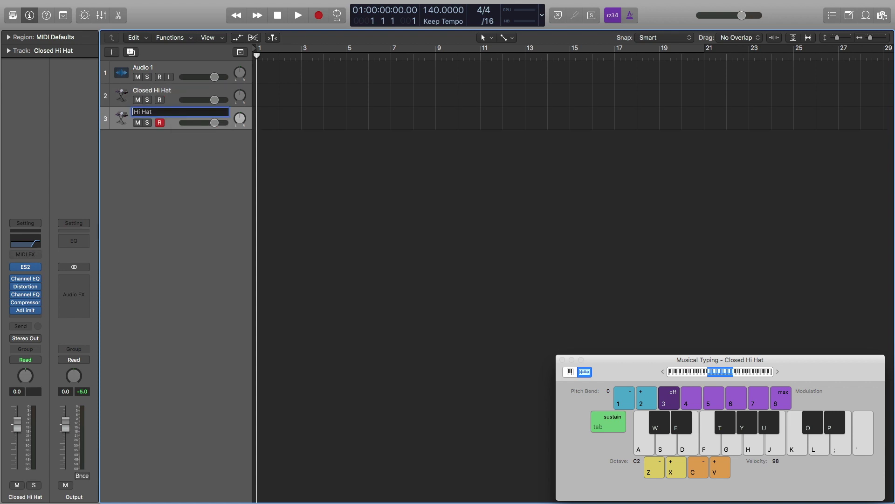
text(Medium)
key(Return)
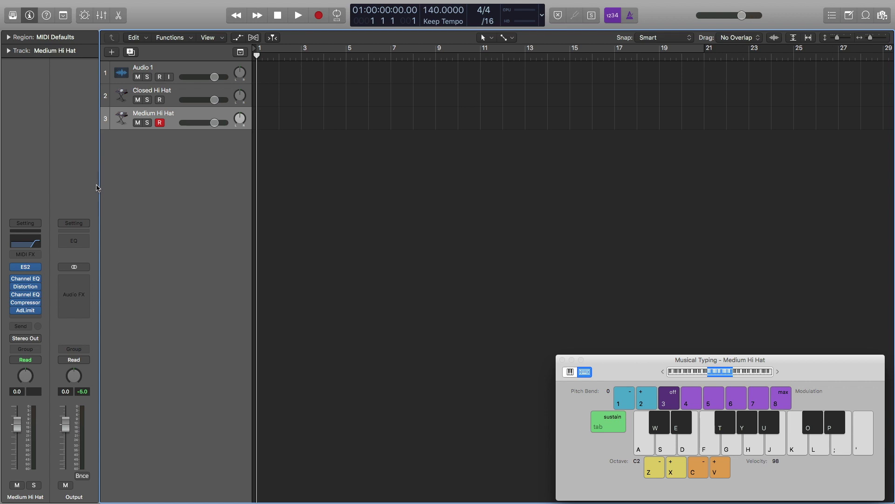
Step: Lengthen the Medium Hi Hat's ES2 ENV3 decay slightly, auditioning it with F notes
click(26, 268)
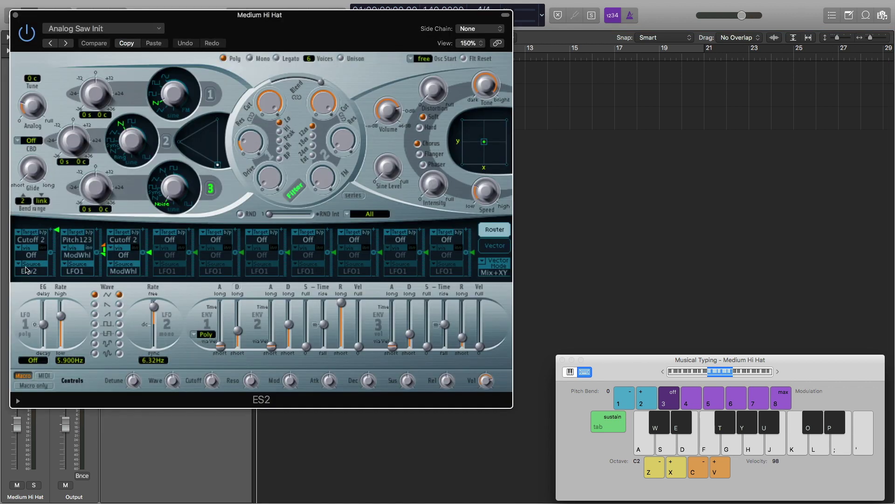
click(411, 335)
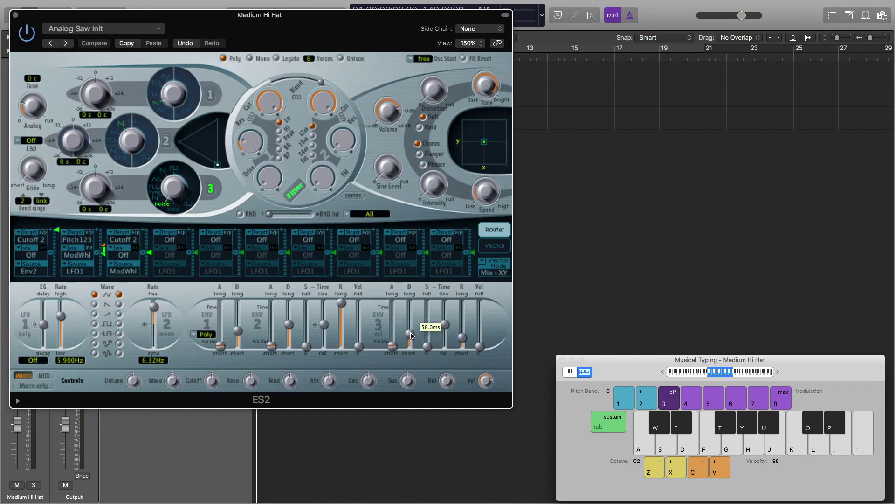
drag(411, 334, 410, 331)
key(f)
key(f)
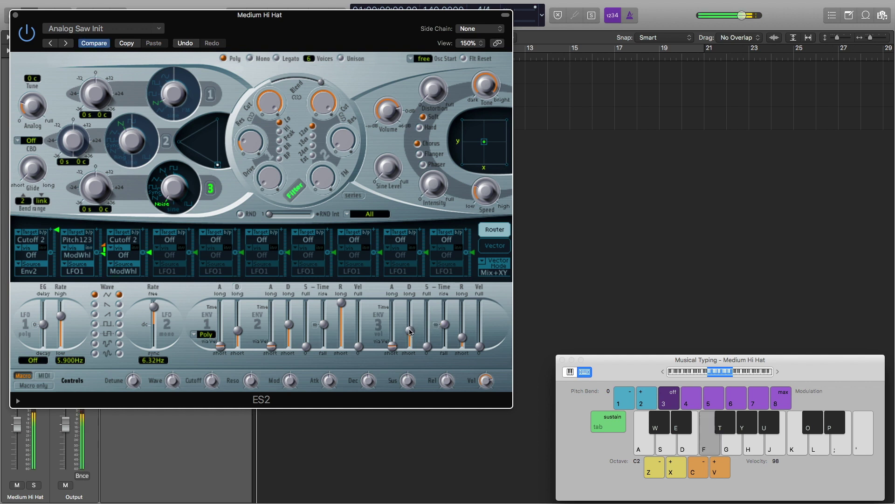
mouse_move(410, 331)
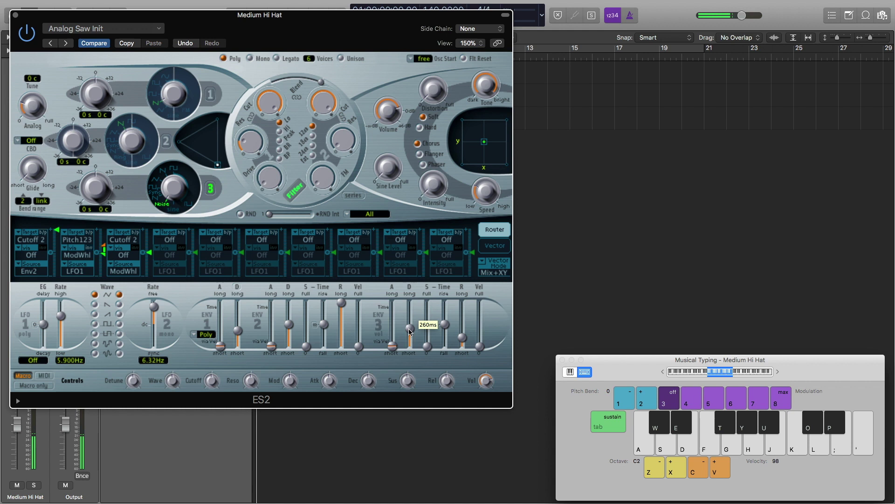
key(f)
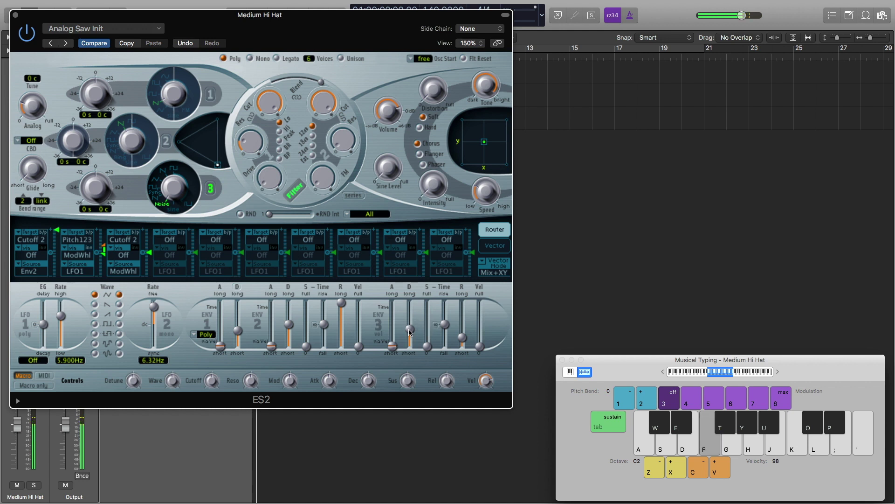
key(f)
key(f)
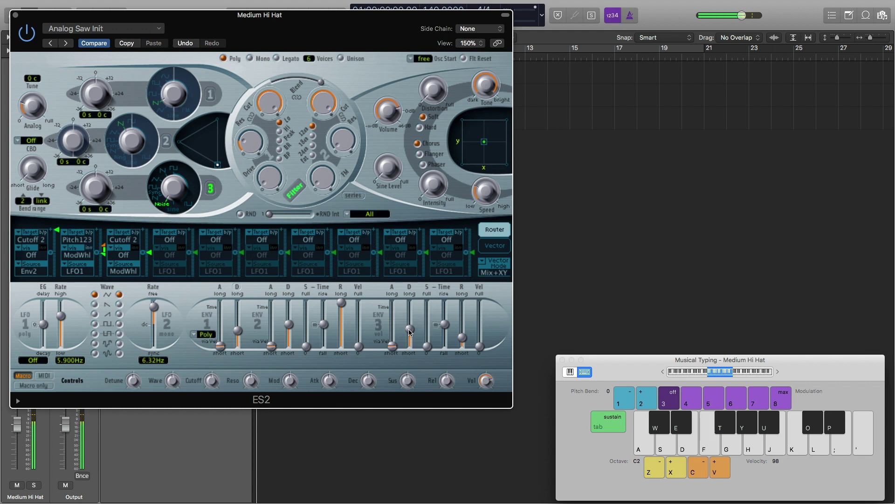
key(super+w)
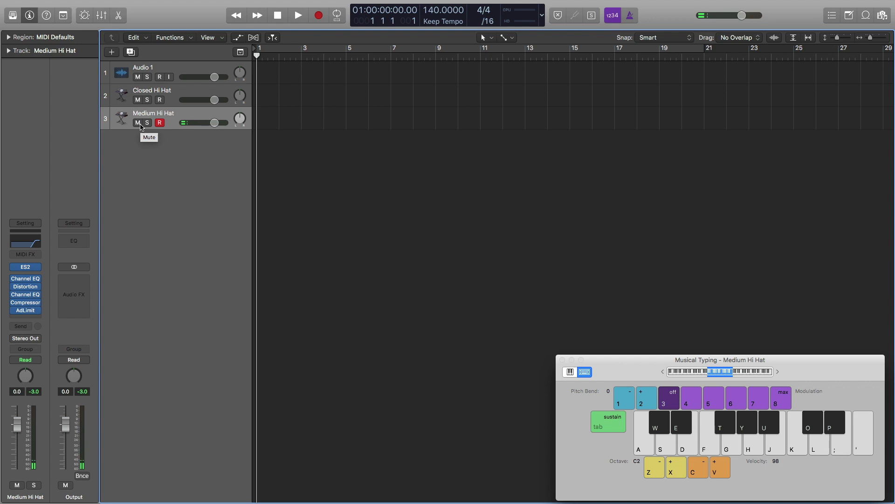
key(f)
Step: Duplicate the Medium Hi Hat track, name it Open Hi Hat, and set ES2 envelope 3 decay to 410 ms
key(super+d)
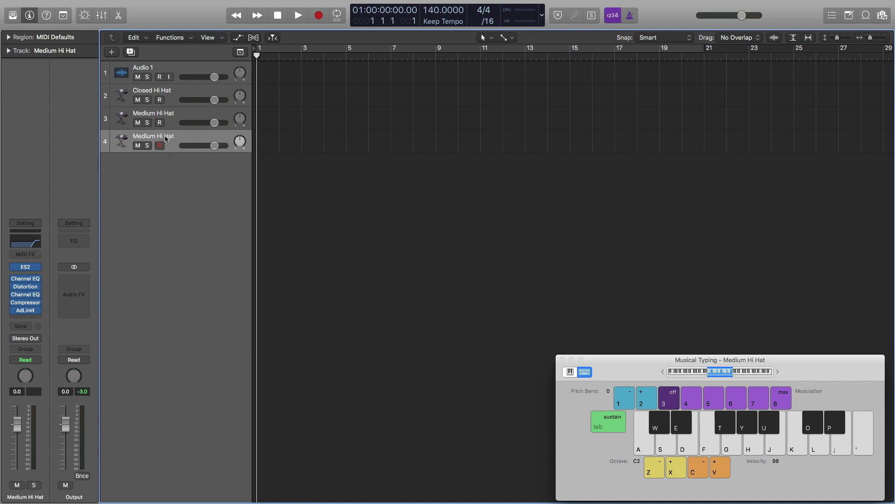
double_click(151, 136)
double_click(148, 135)
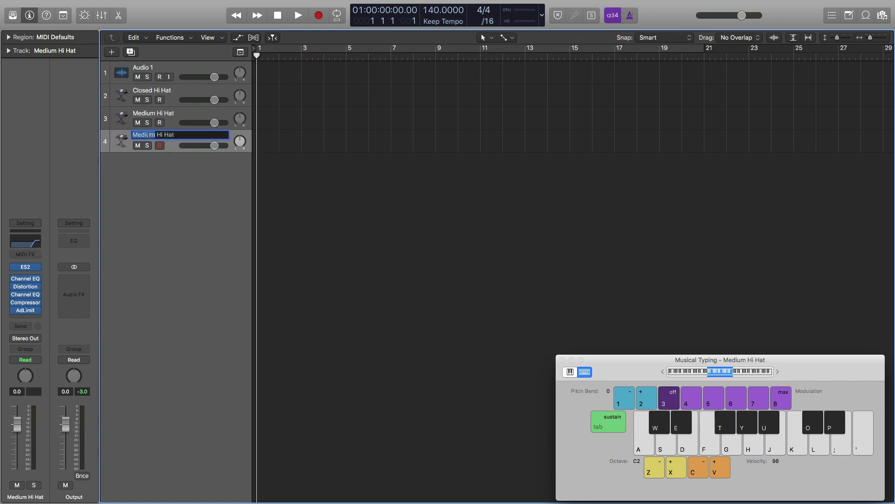
text(Open)
key(Return)
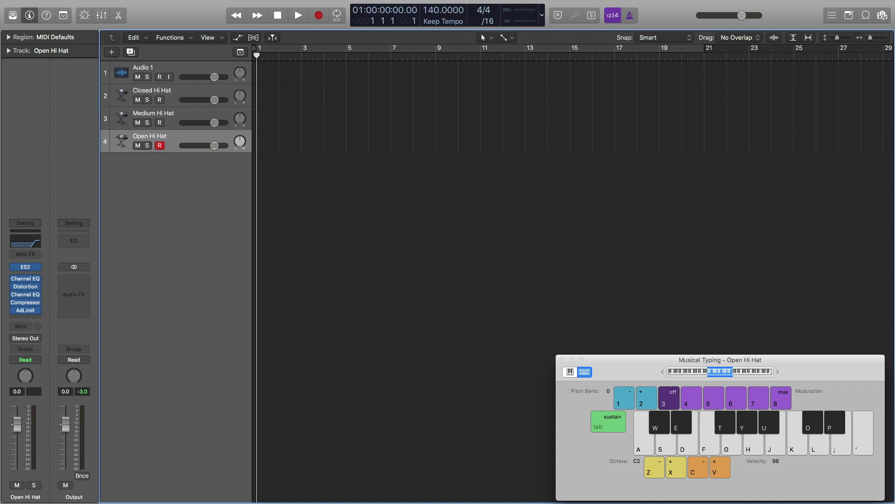
click(25, 267)
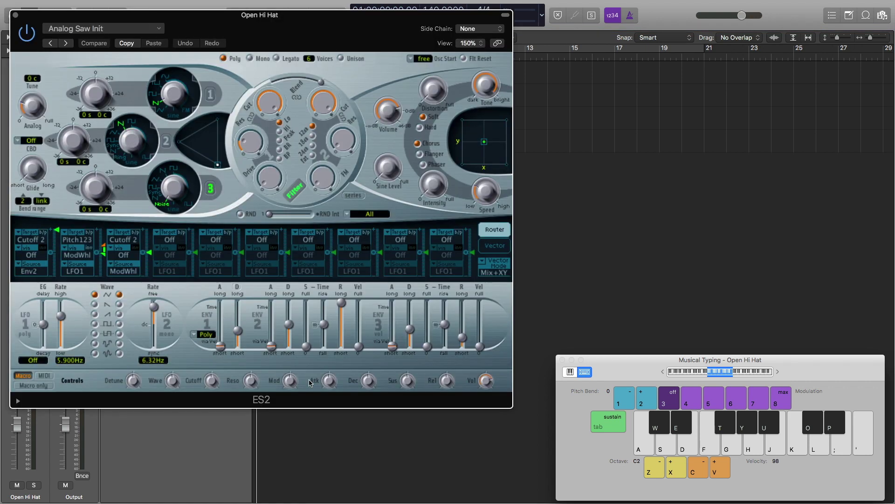
drag(411, 336, 412, 330)
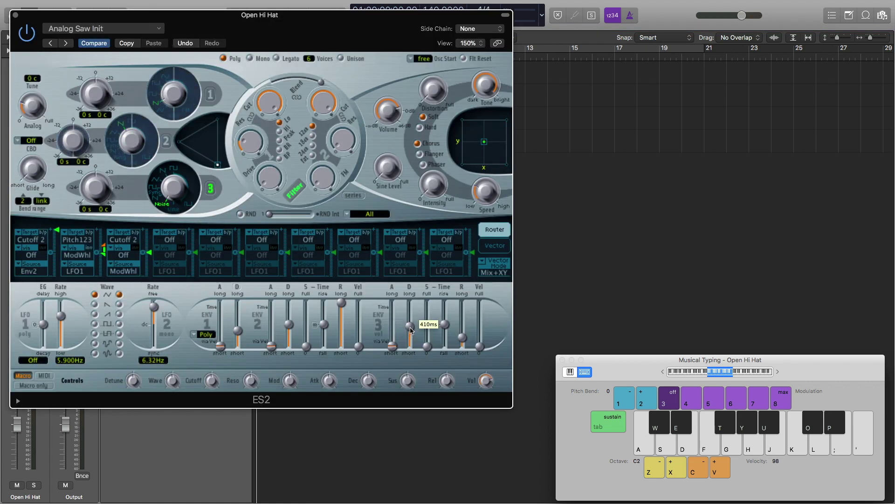
Step: Audition the open hi-hat sound twice, then close the ES2 window
key(f)
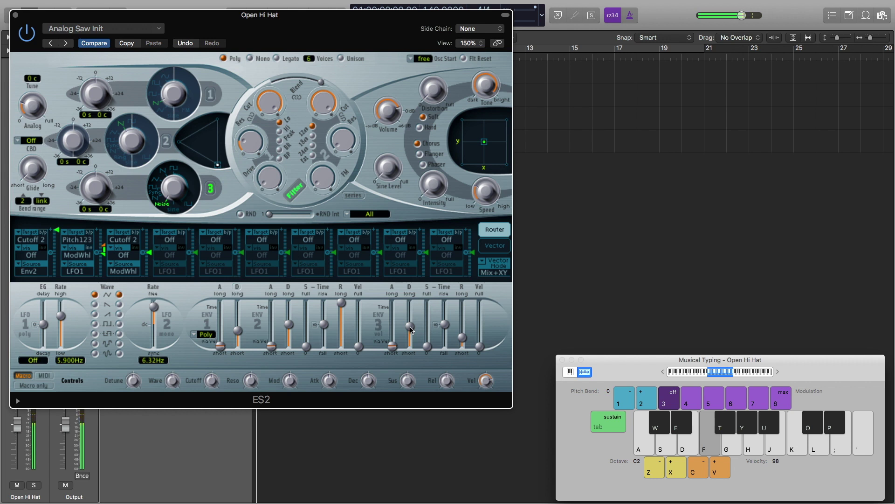
key(f)
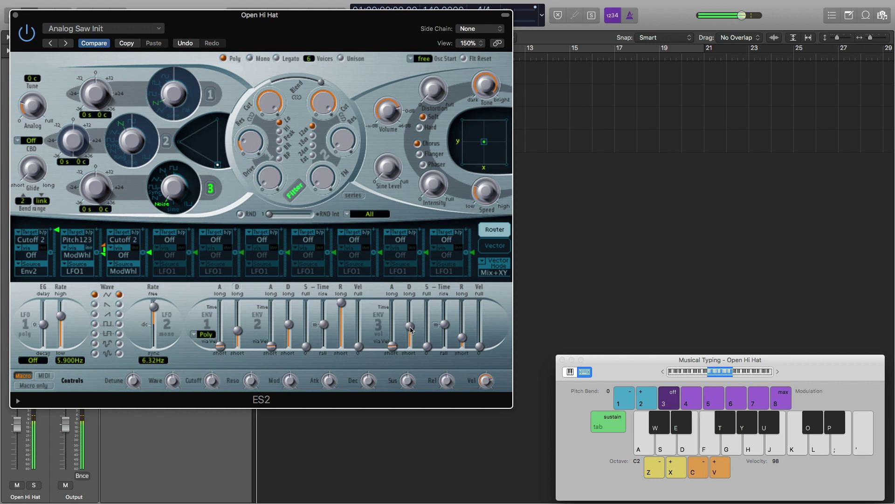
click(15, 15)
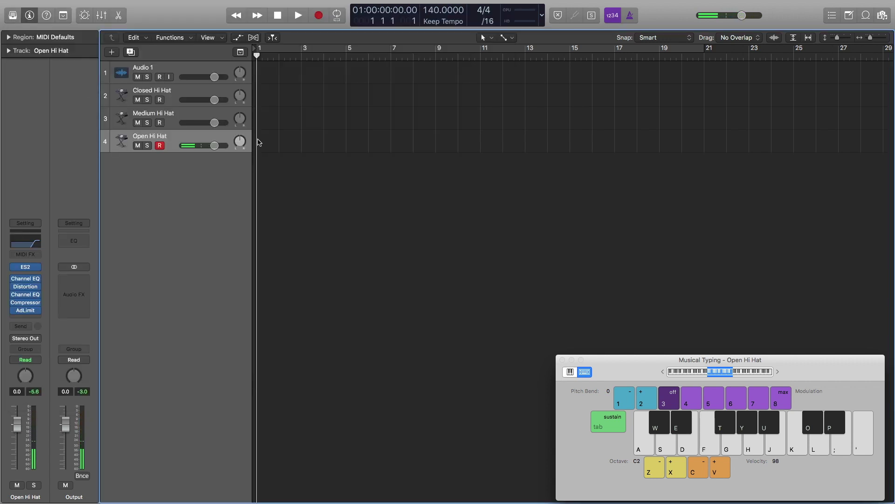
Step: Add a bar-1 MIDI region on Closed Hi Hat with a D#3 note reaching bar 2, and solo the track
right_click(263, 95)
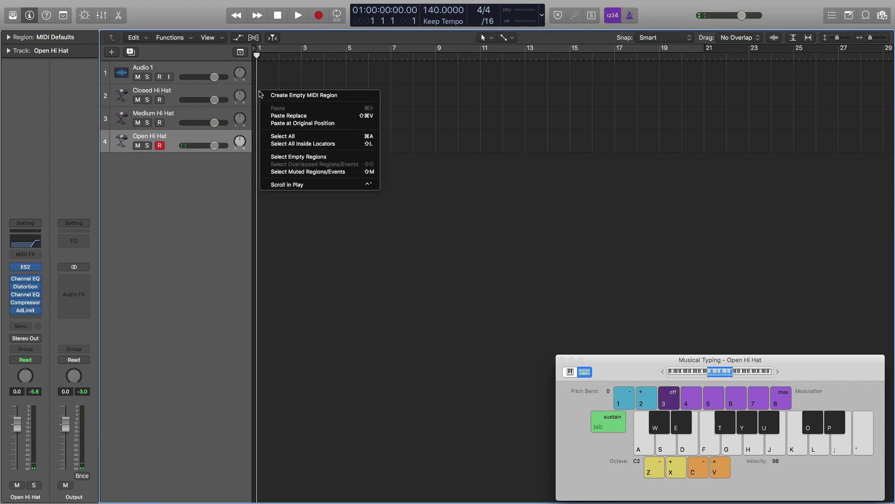
click(268, 95)
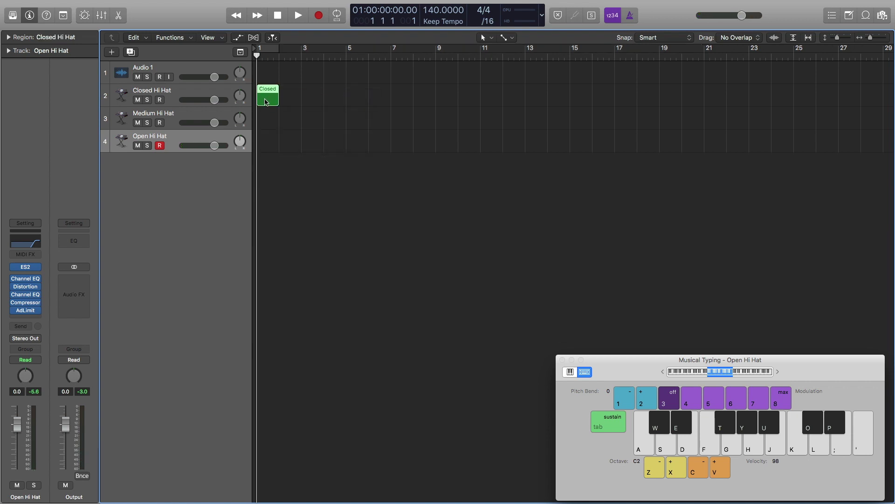
double_click(265, 102)
super+click(239, 420)
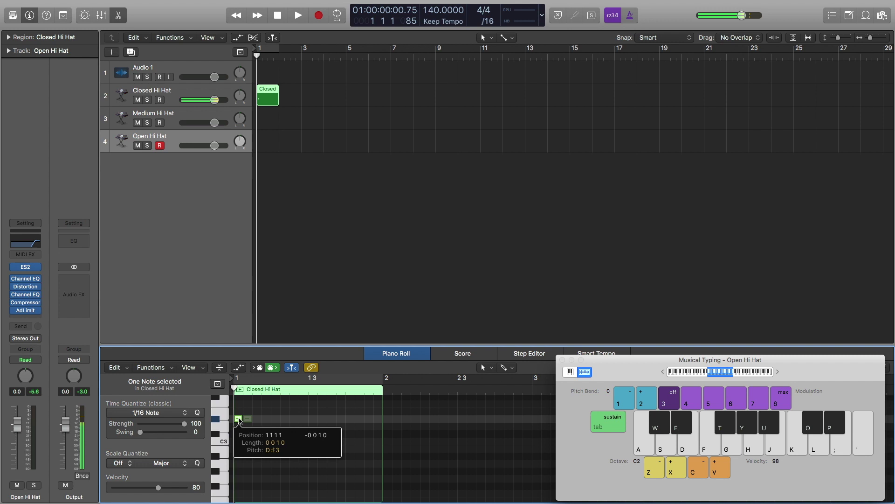
drag(239, 419, 382, 419)
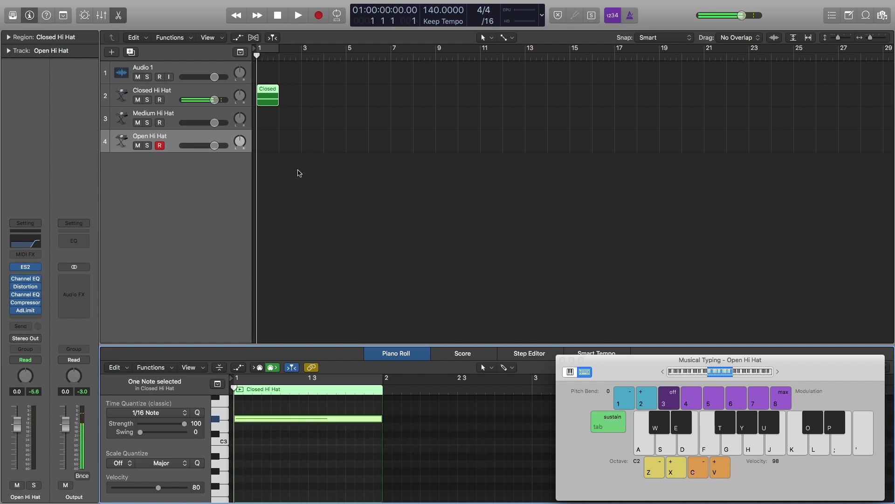
click(148, 100)
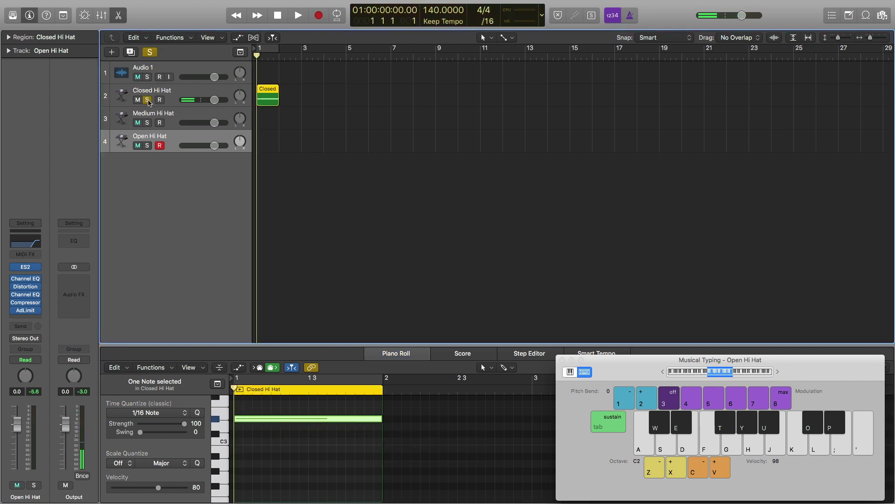
Step: Bounce the Closed Hi Hat region in place to a new audio track
right_click(267, 93)
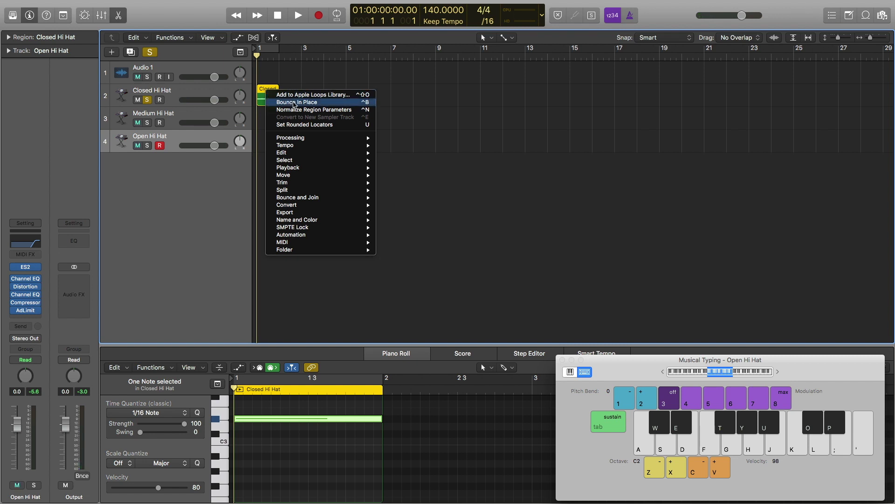
click(293, 102)
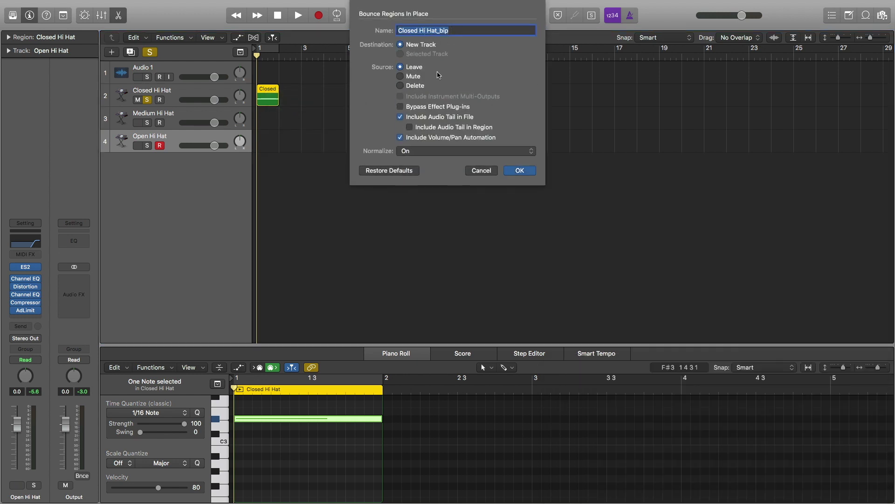
click(520, 171)
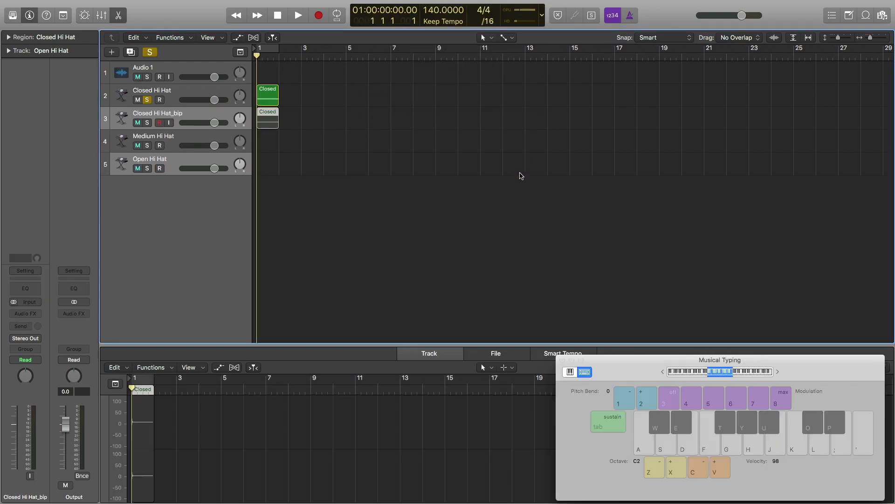
Step: Unsolo and mute the original Closed Hi Hat track, then play back the bounce with Catch on
click(148, 100)
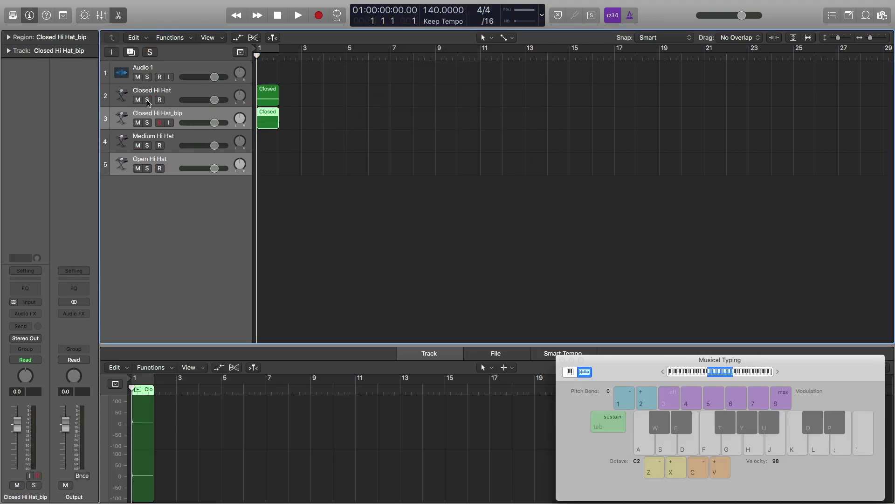
click(138, 100)
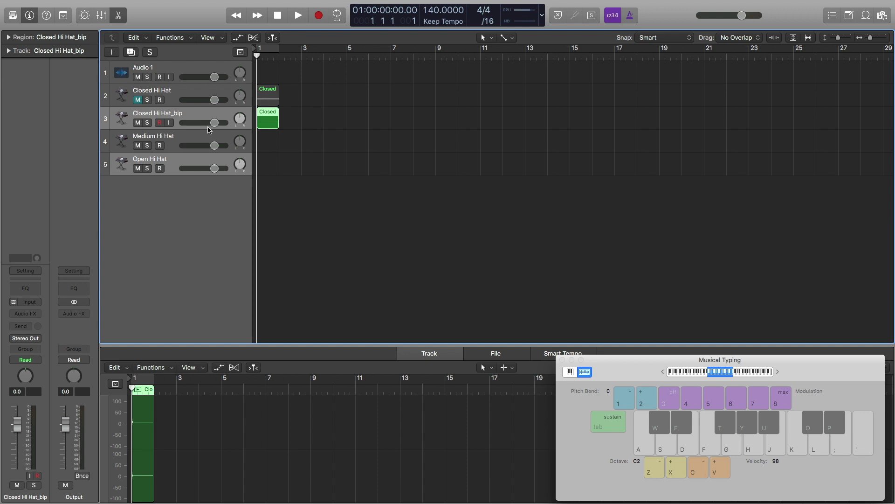
key(ctrl+period)
key(space)
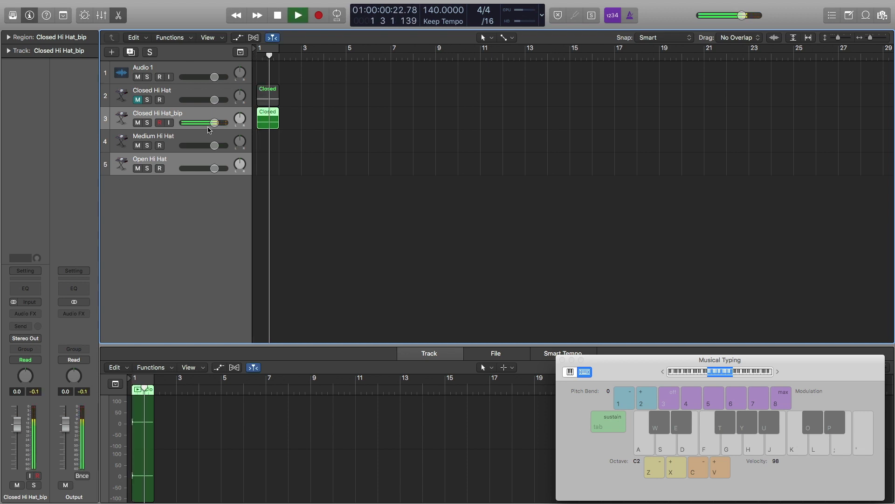
key(space)
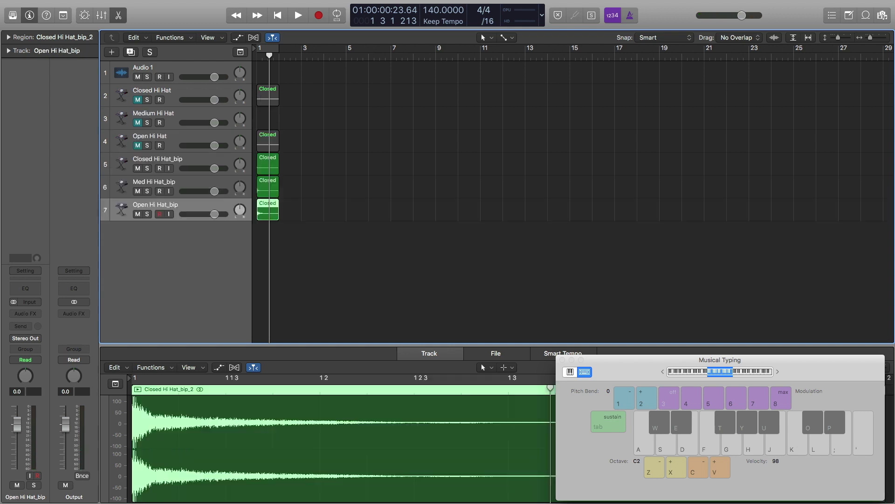
scroll(282, 213, right, 1)
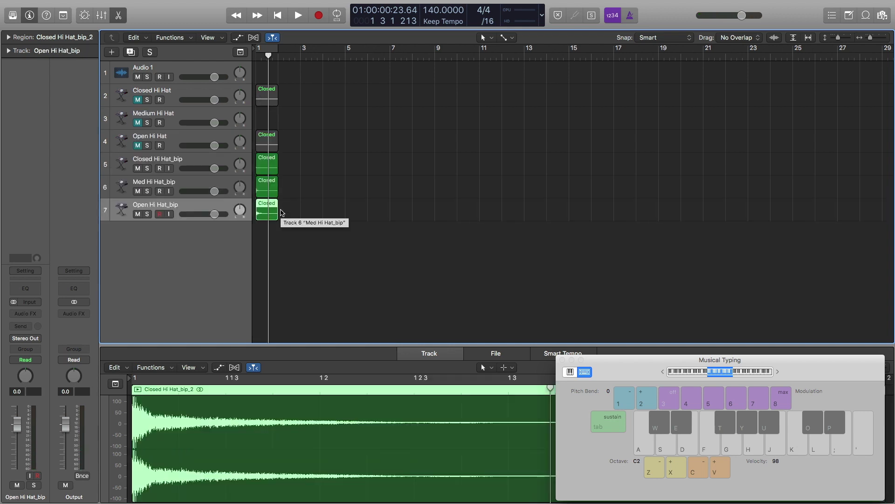
Step: Shift Med Hi Hat_bip one grid step and Open Hi Hat_bip two steps later, then play them back
scroll(282, 213, left, 1)
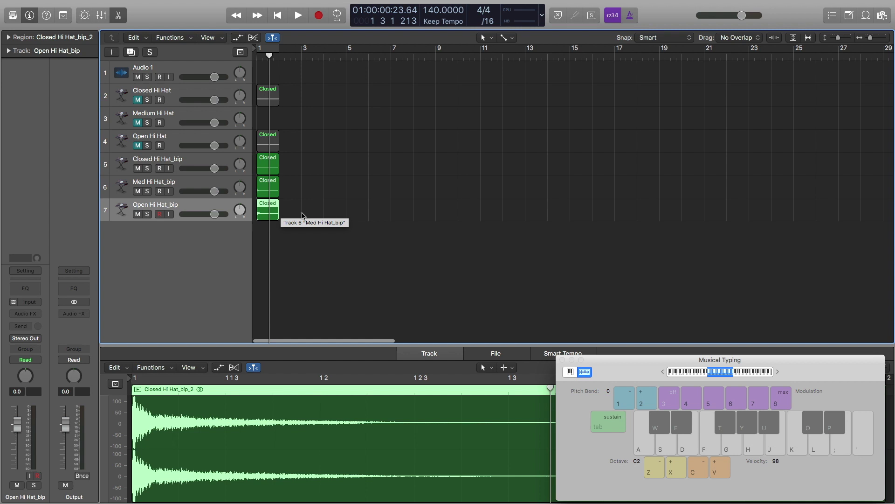
click(301, 172)
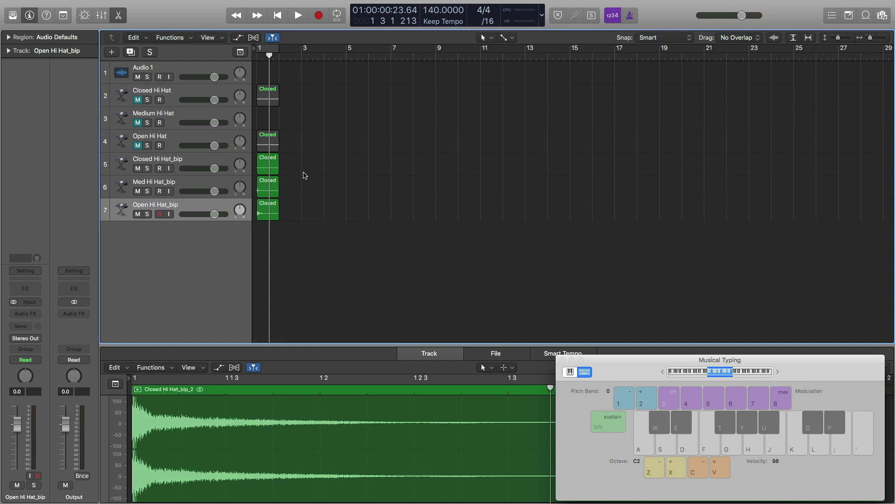
drag(267, 186, 278, 186)
drag(272, 210, 295, 210)
key(space)
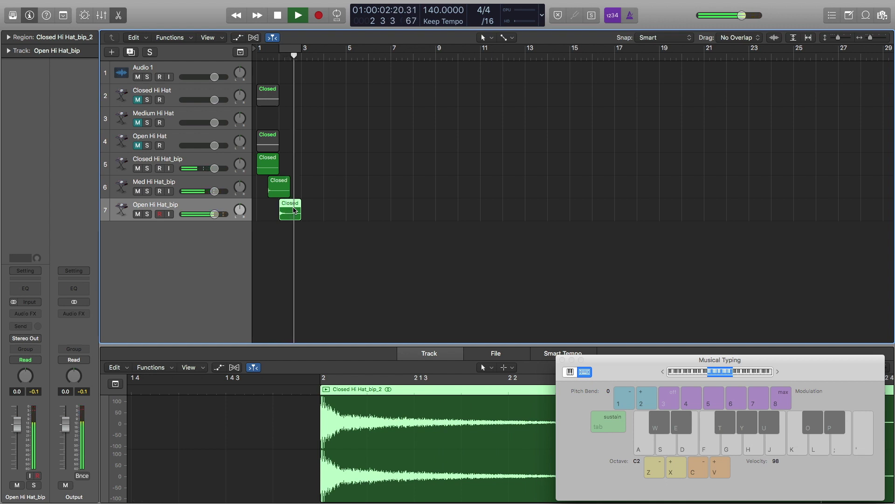
key(space)
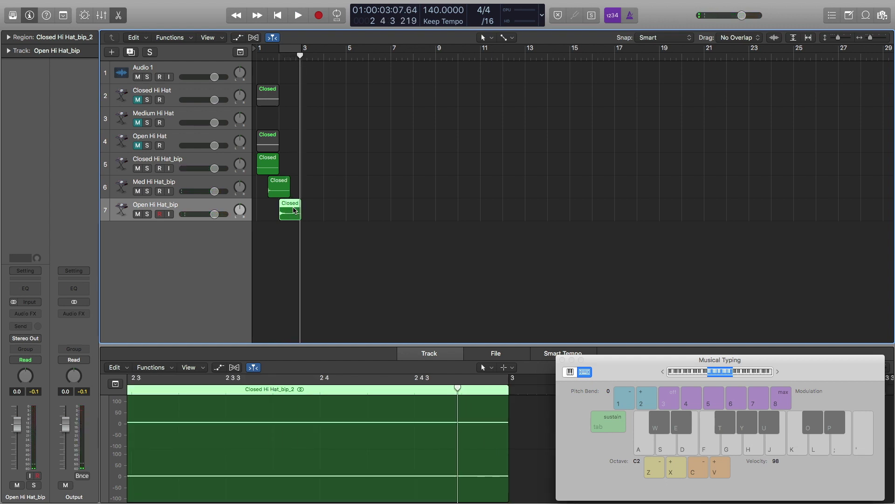
right_click(266, 165)
click(299, 174)
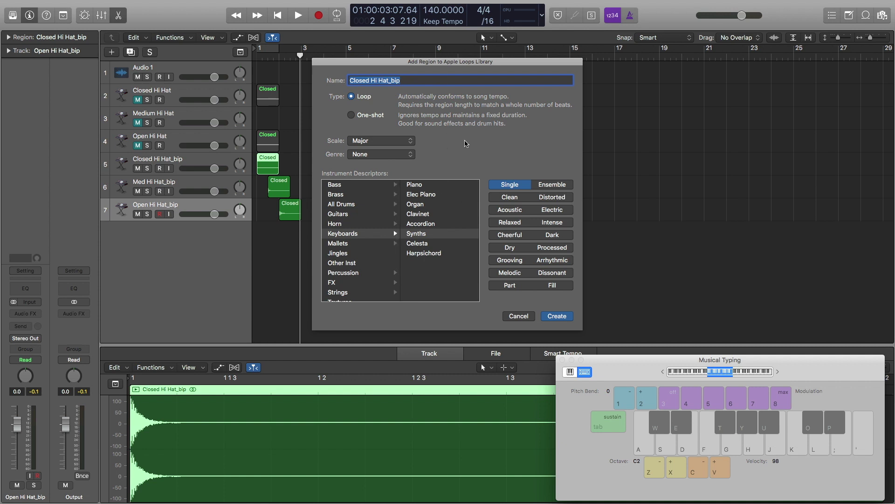
click(519, 316)
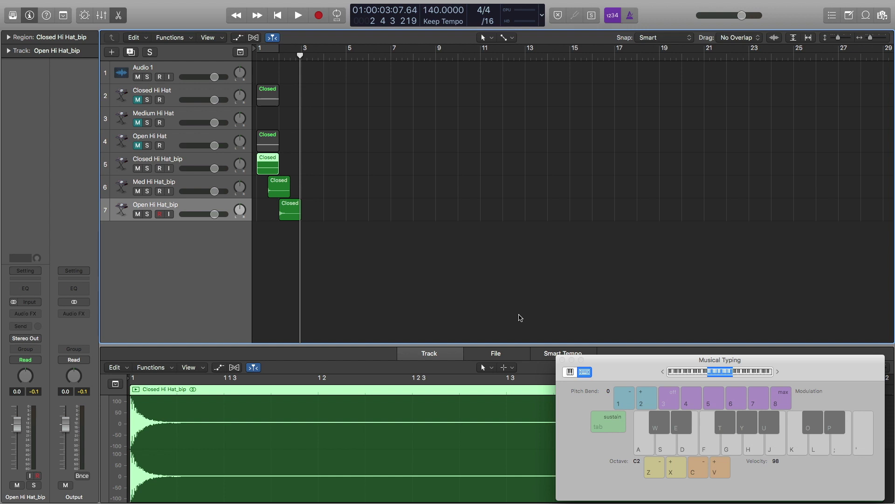